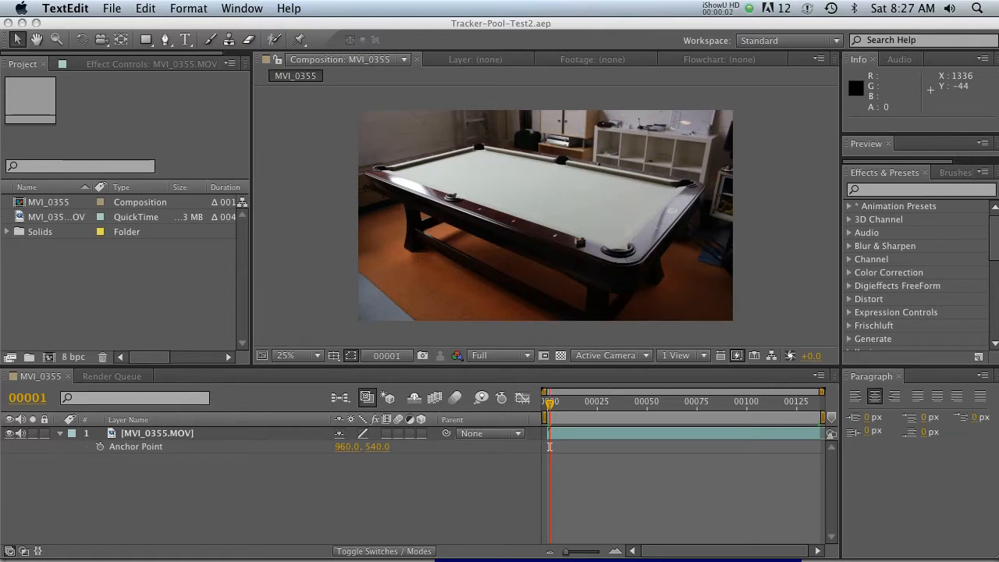
Switch to Finder, preview FINAL.mov from the Tracking-Test folder, scrub through it and close the preview.
click(45, 542)
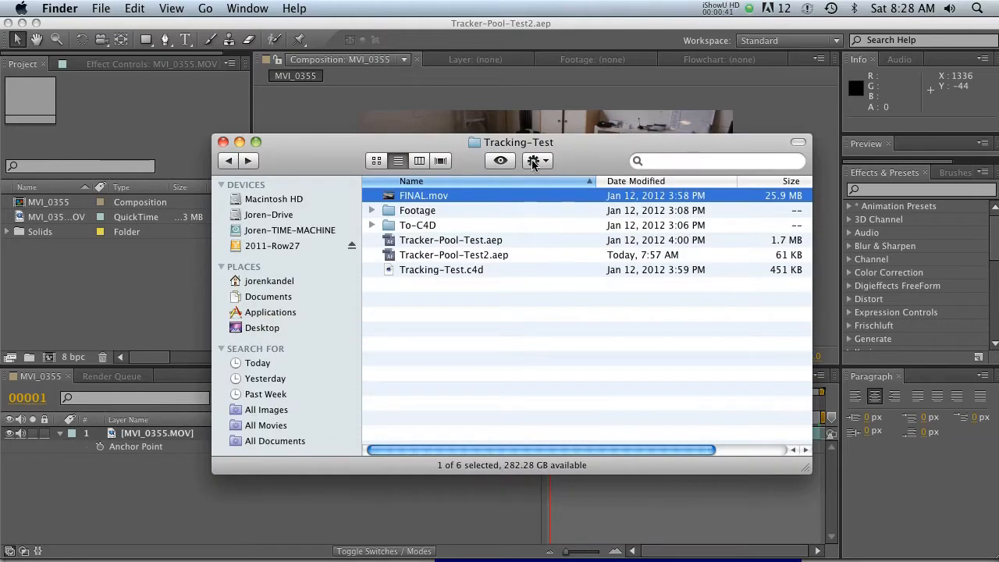
key(space)
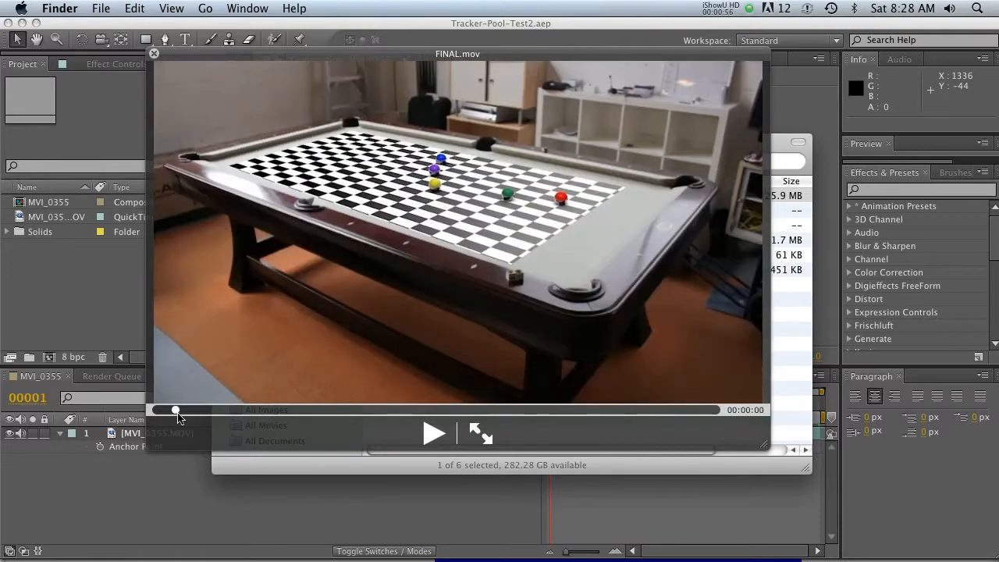
drag(178, 414, 430, 412)
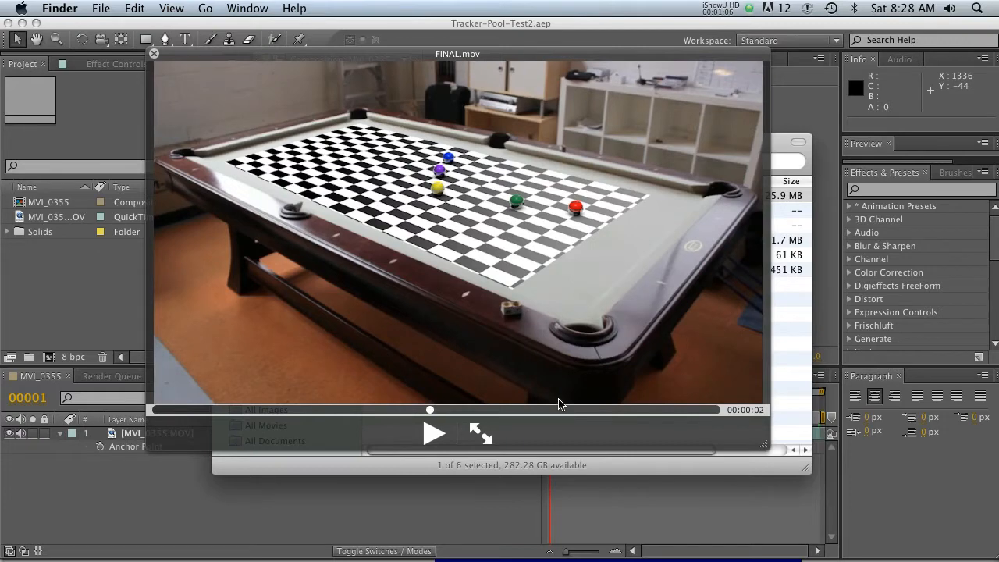
key(space)
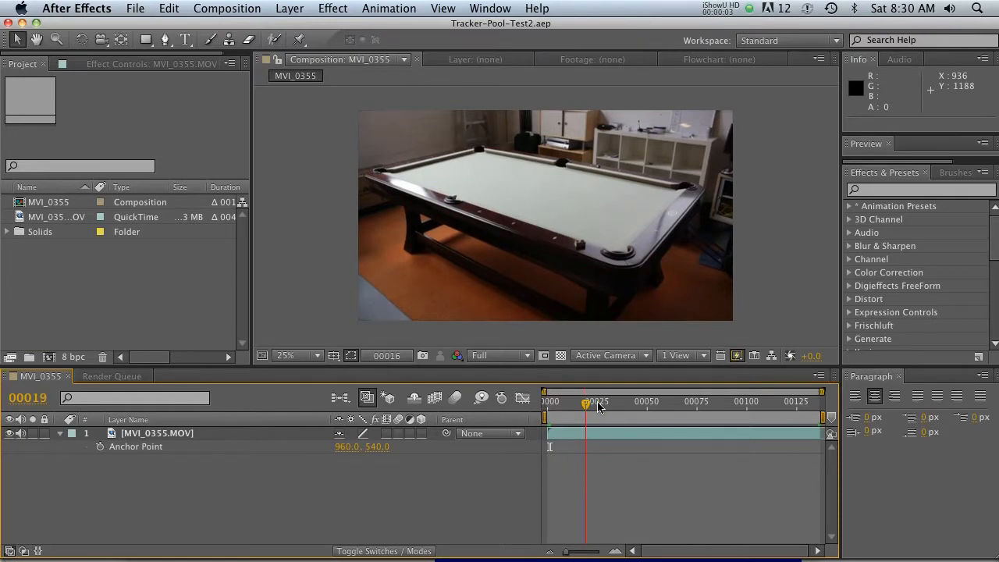
In After Effects, play the MVI_0355 composition from its start and return to frame 0.
drag(591, 403, 548, 404)
key(space)
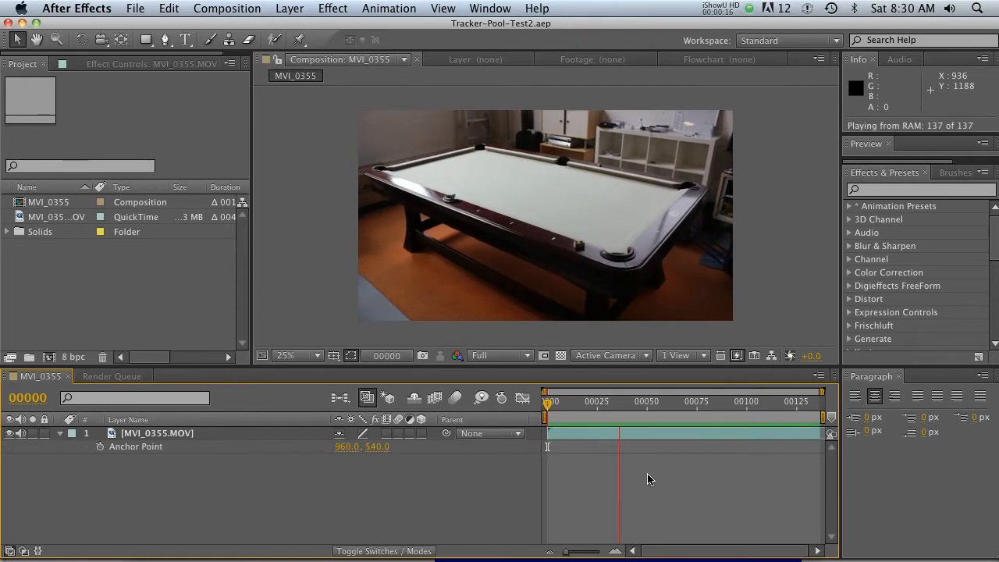
key(space)
drag(574, 401, 543, 402)
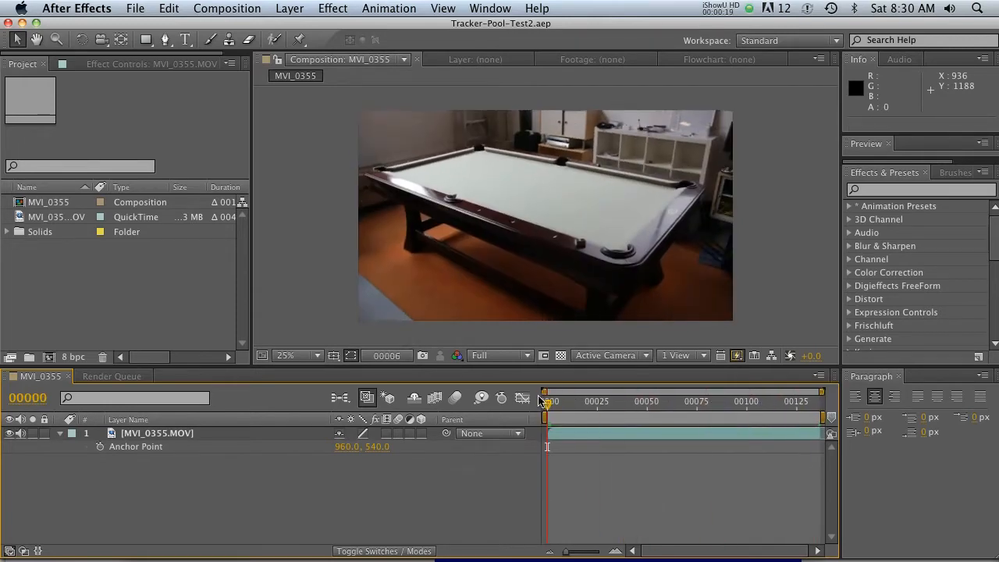
Apply The Foundry's CameraTracker effect to the MVI_0355.MOV layer.
click(557, 436)
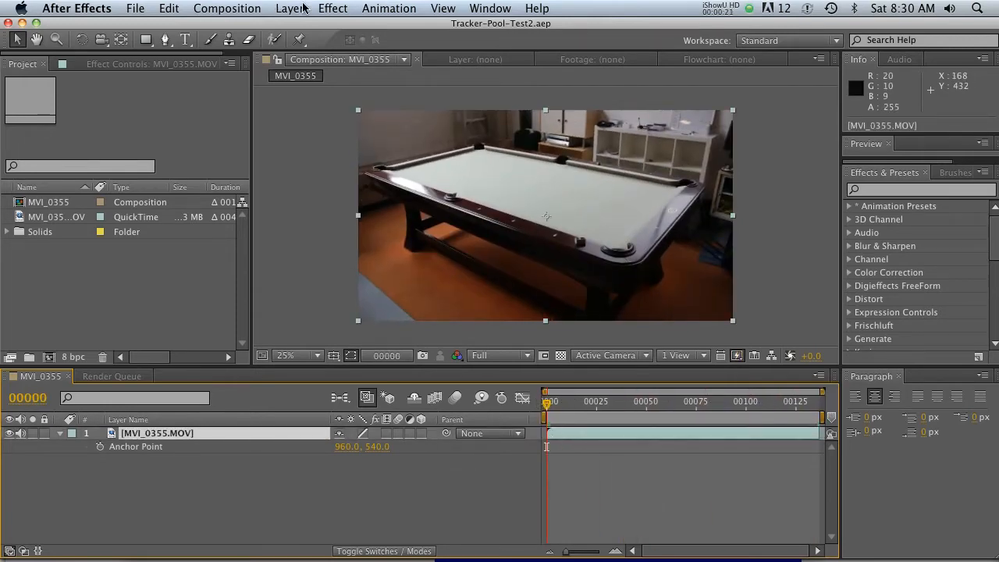
click(331, 7)
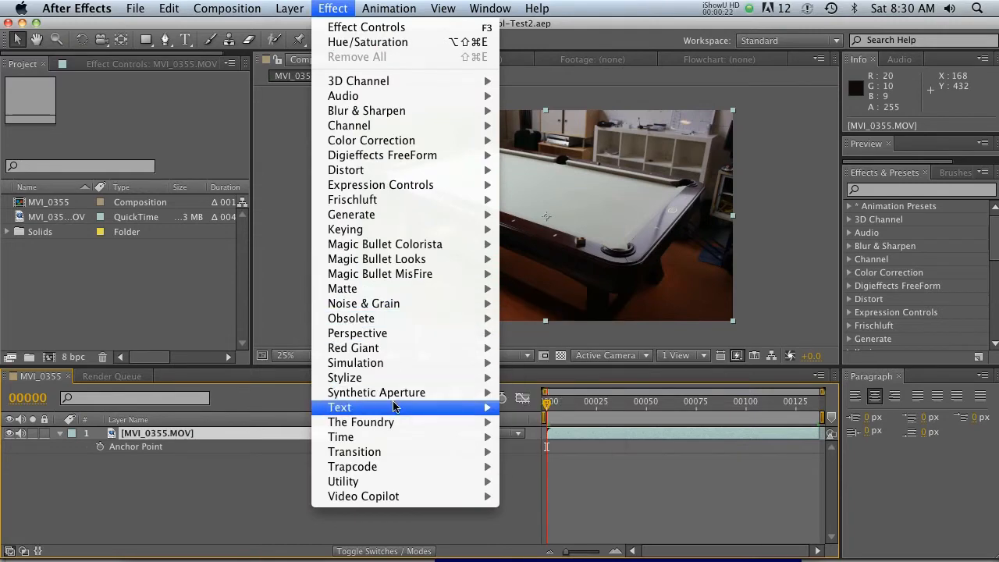
mouse_move(392, 421)
click(546, 422)
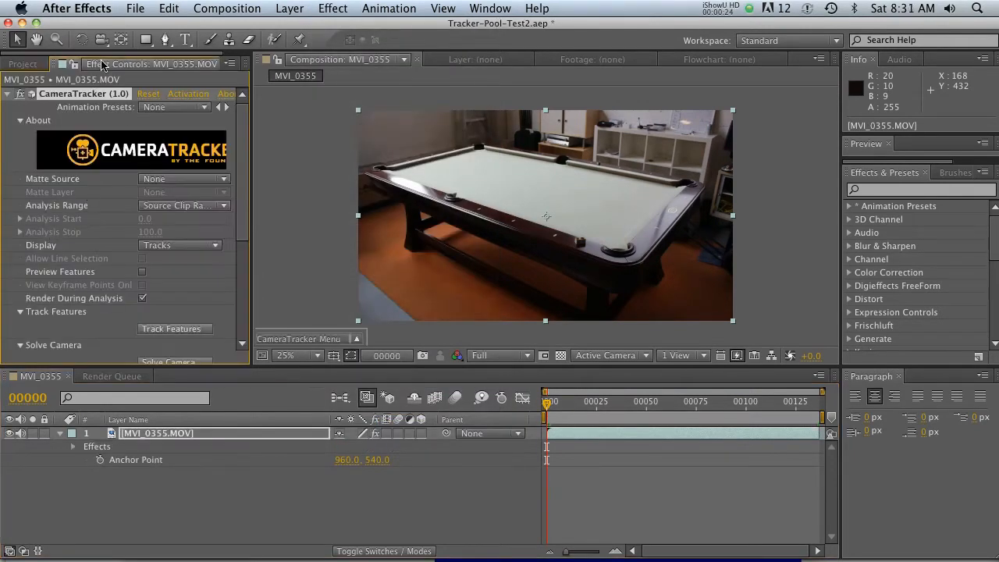
Expand the CameraTracker's Tracking settings and enable Preview Features on the pool table footage.
drag(252, 154, 282, 153)
drag(273, 231, 269, 266)
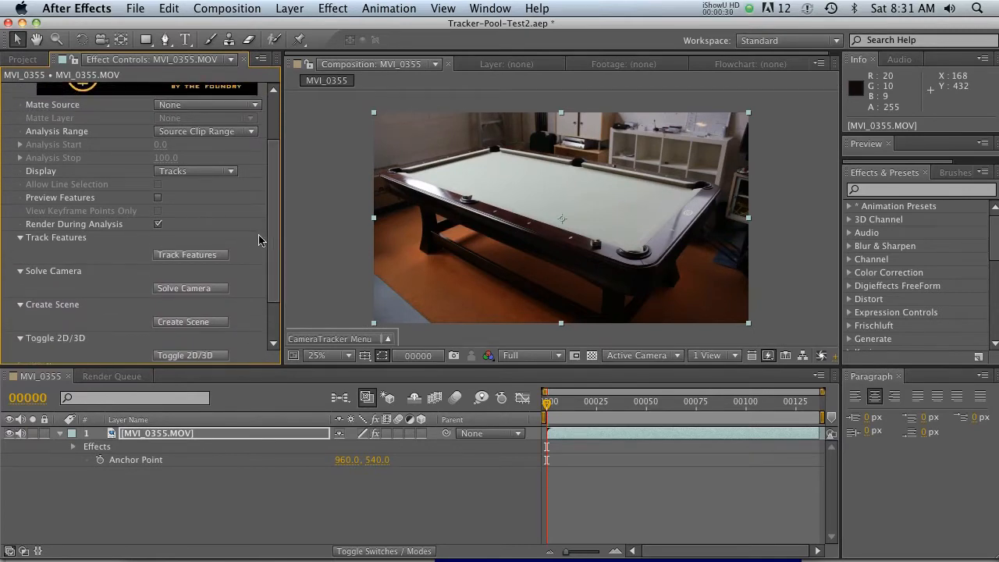
drag(272, 229, 271, 271)
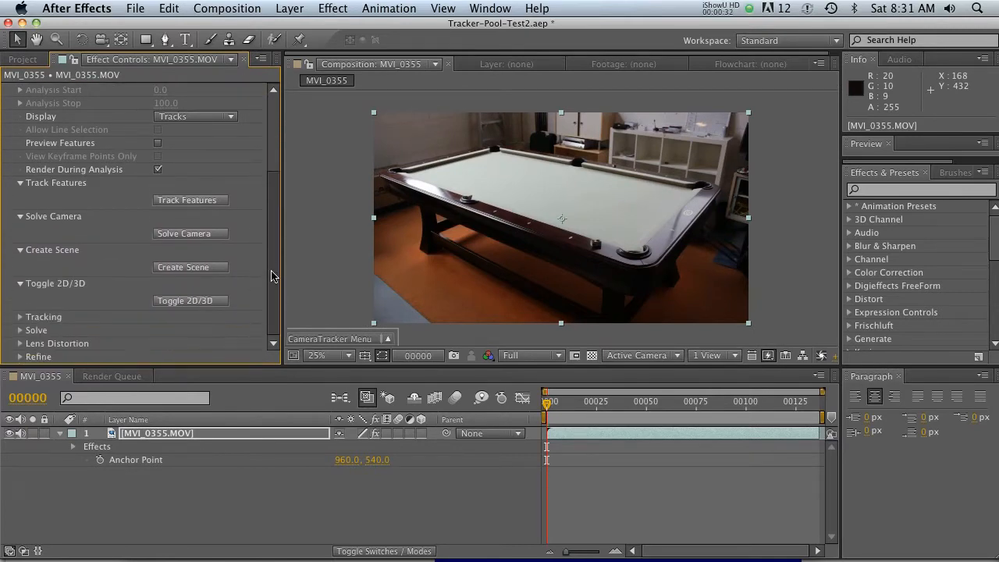
click(20, 318)
scroll(273, 248, down, 2)
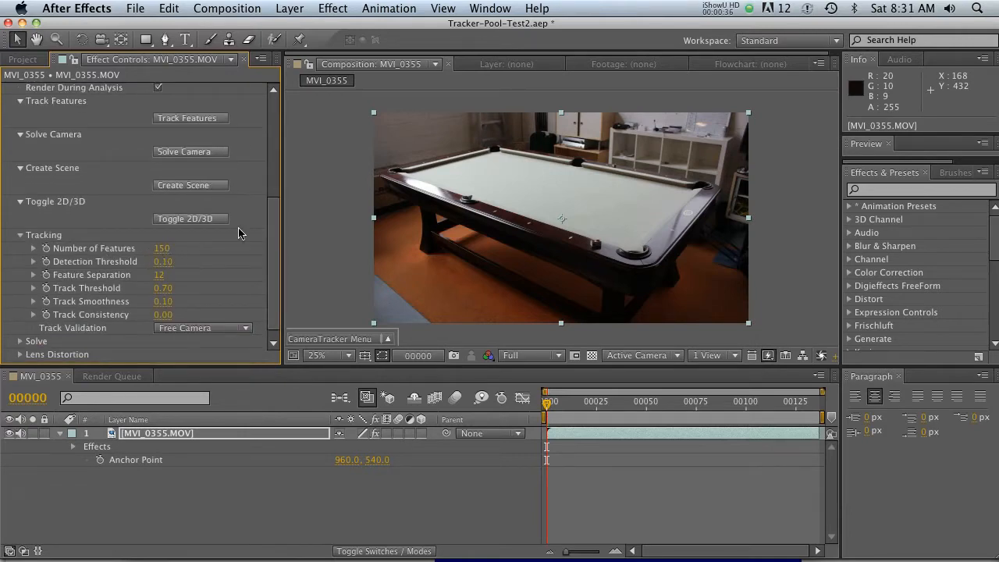
scroll(274, 191, up, 4)
scroll(274, 192, up, 1)
click(159, 127)
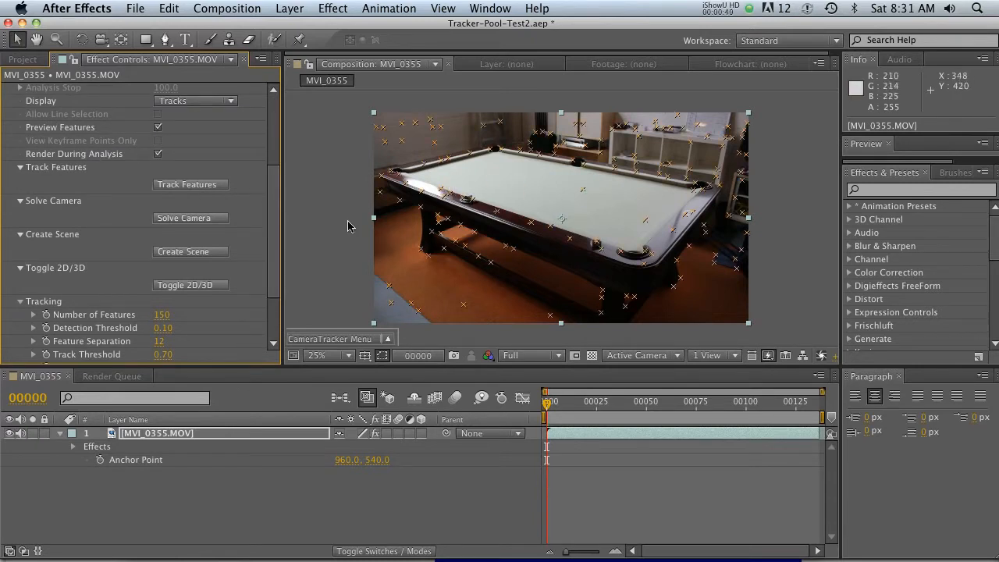
Review the tracking settings and track the features through the pool table clip.
scroll(272, 248, down, 2)
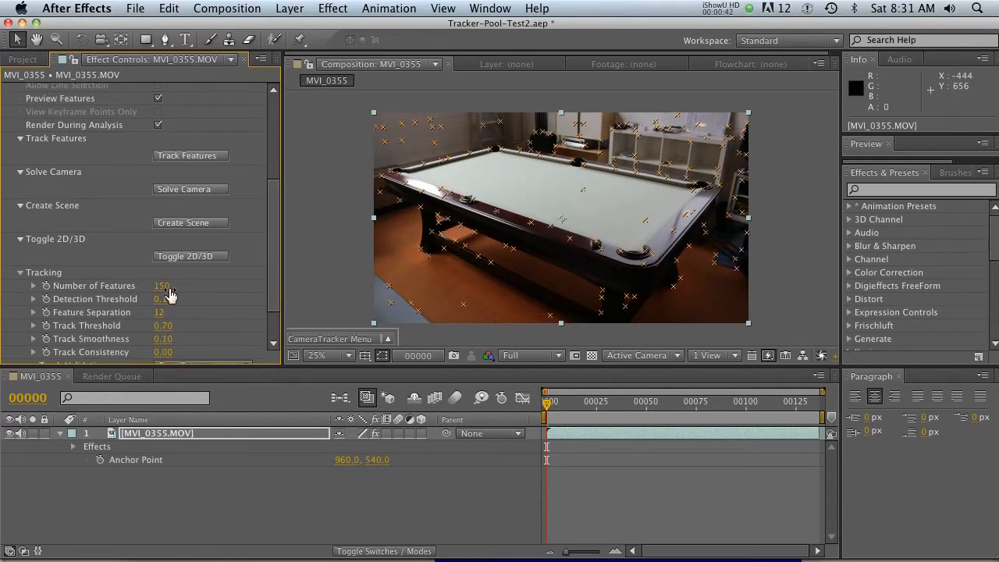
scroll(273, 250, up, 1)
scroll(275, 242, up, 4)
scroll(280, 226, down, 1)
scroll(275, 225, down, 1)
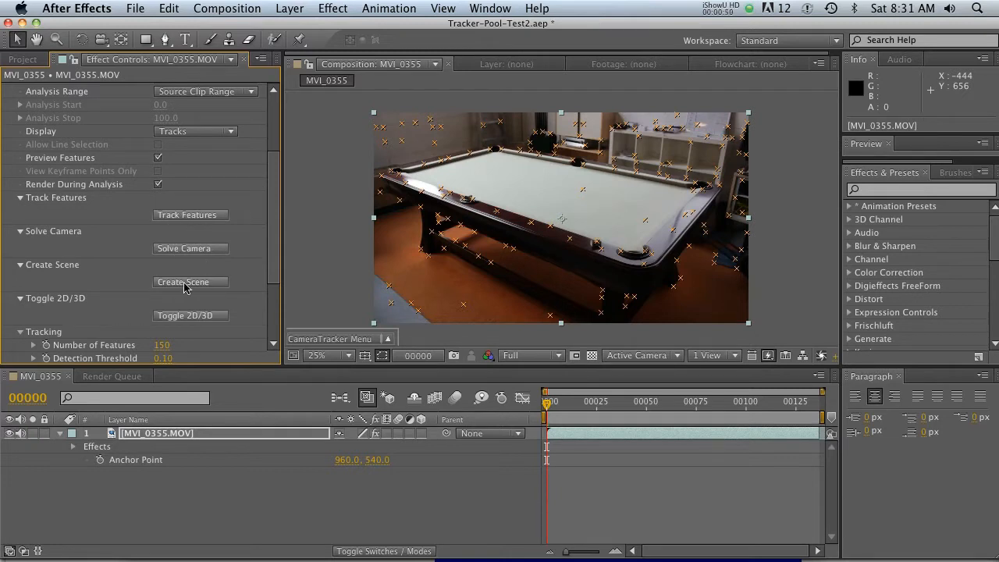
click(195, 216)
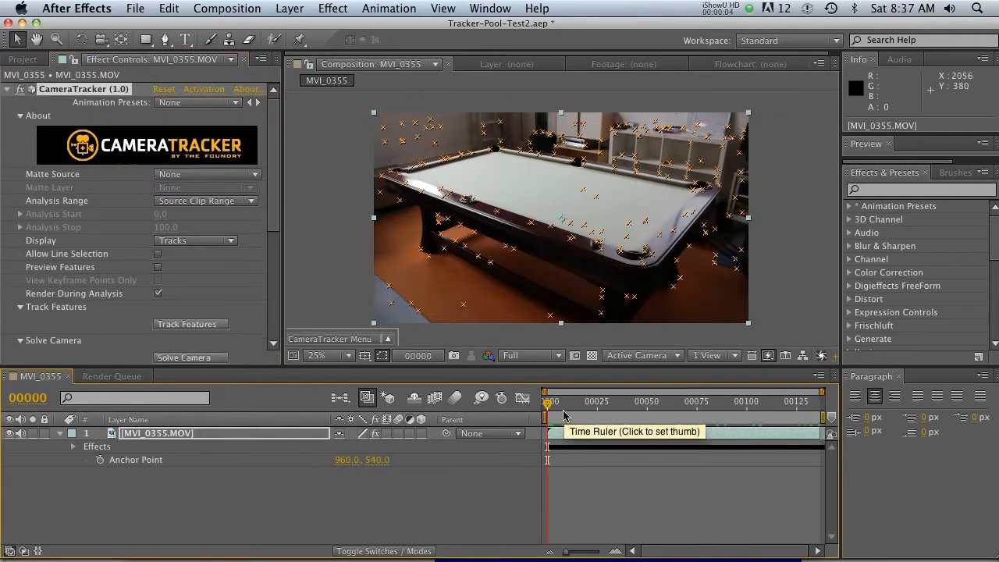
Solve the camera from the tracked features, highlight the total RMS reprojection error in the report and dismiss it.
mouse_move(551, 411)
mouse_down()
mouse_move(817, 413)
mouse_move(548, 414)
mouse_up()
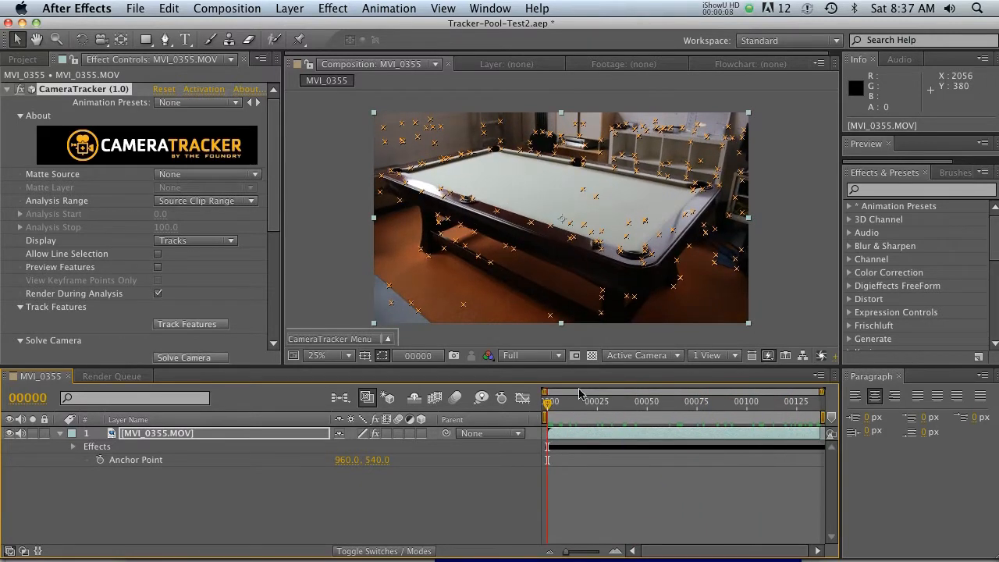
scroll(265, 205, down, 5)
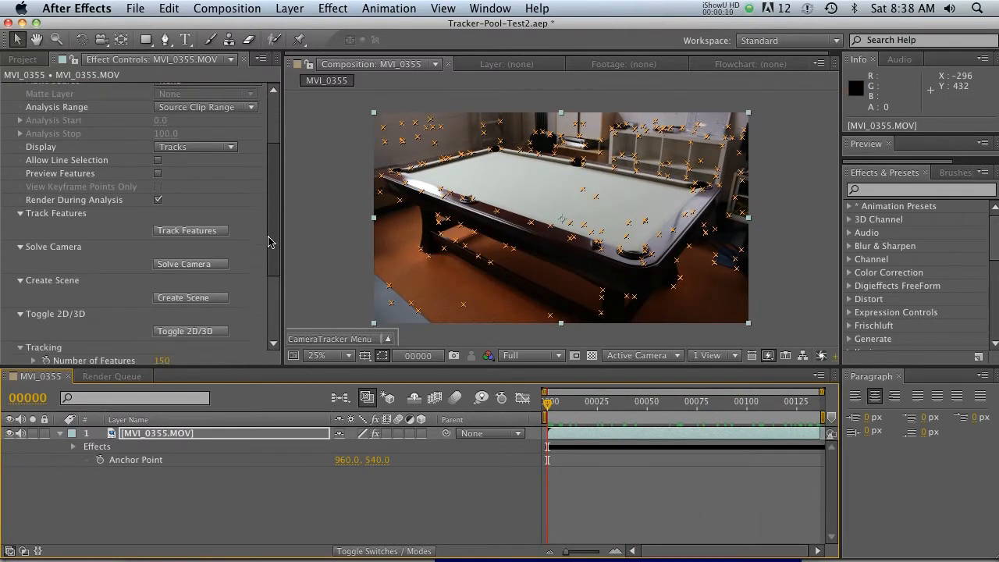
click(194, 255)
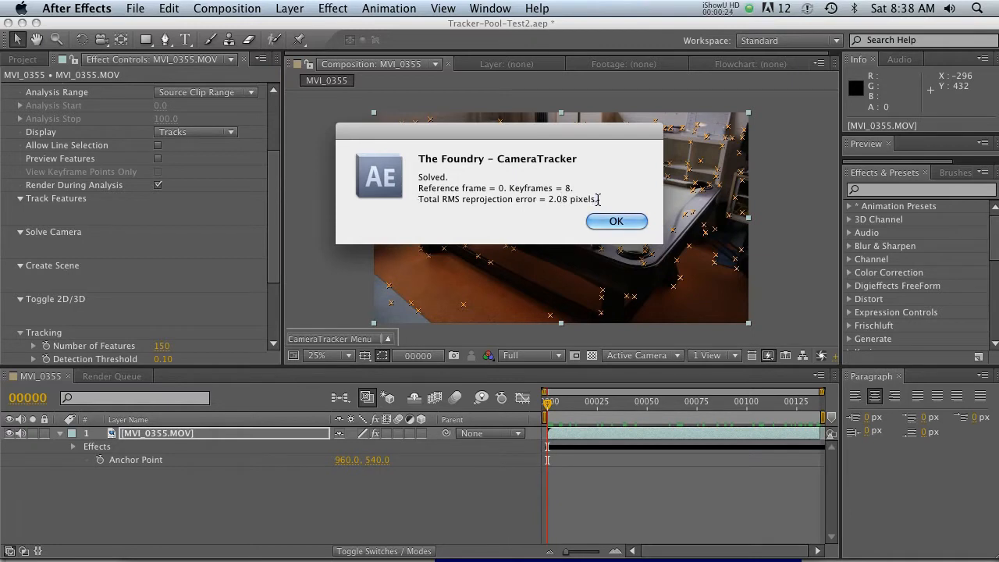
drag(598, 199, 548, 198)
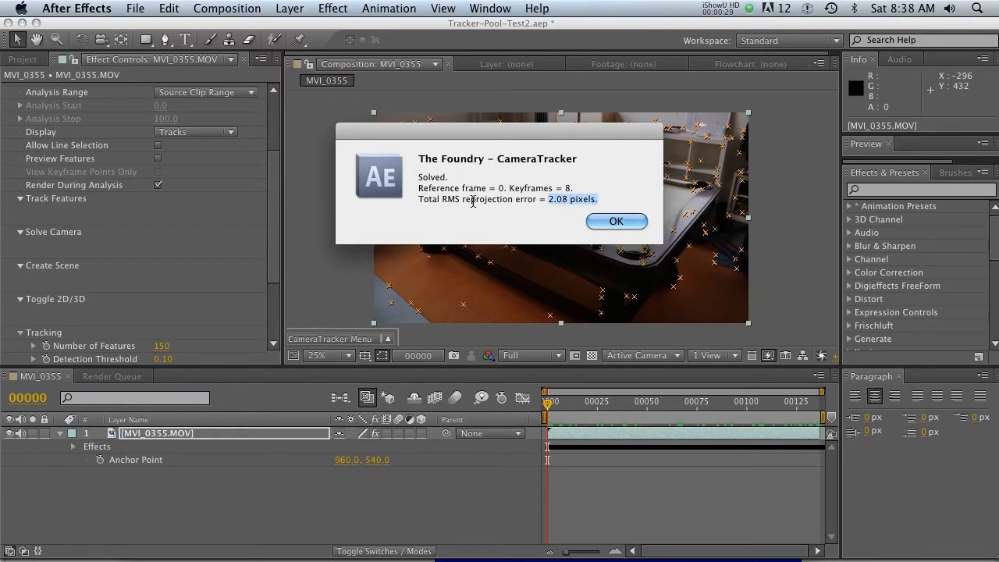
click(551, 201)
drag(548, 202, 599, 201)
click(609, 222)
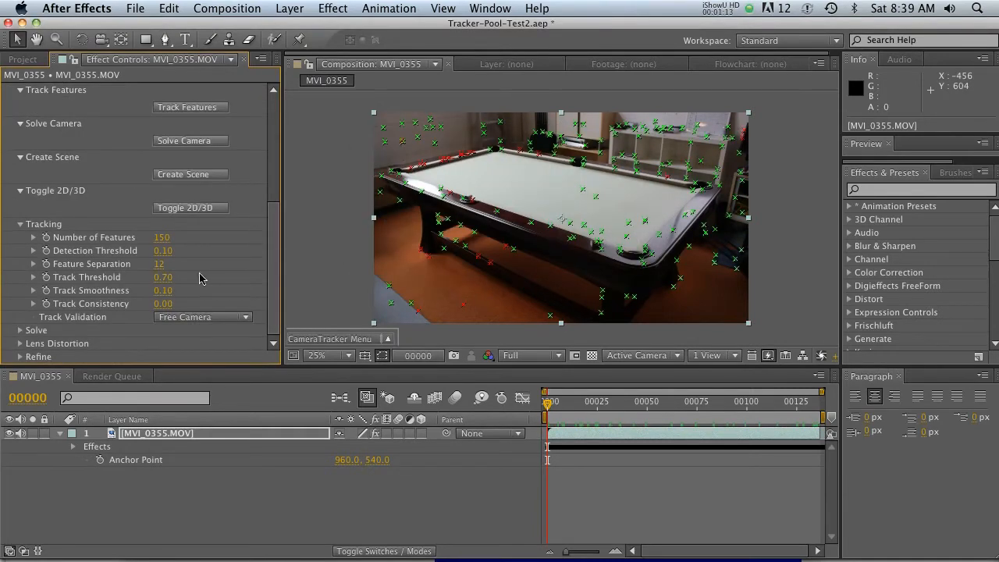
Expand the CameraTracker's Refine section and examine its track and solve error values.
click(22, 357)
scroll(156, 312, down, 5)
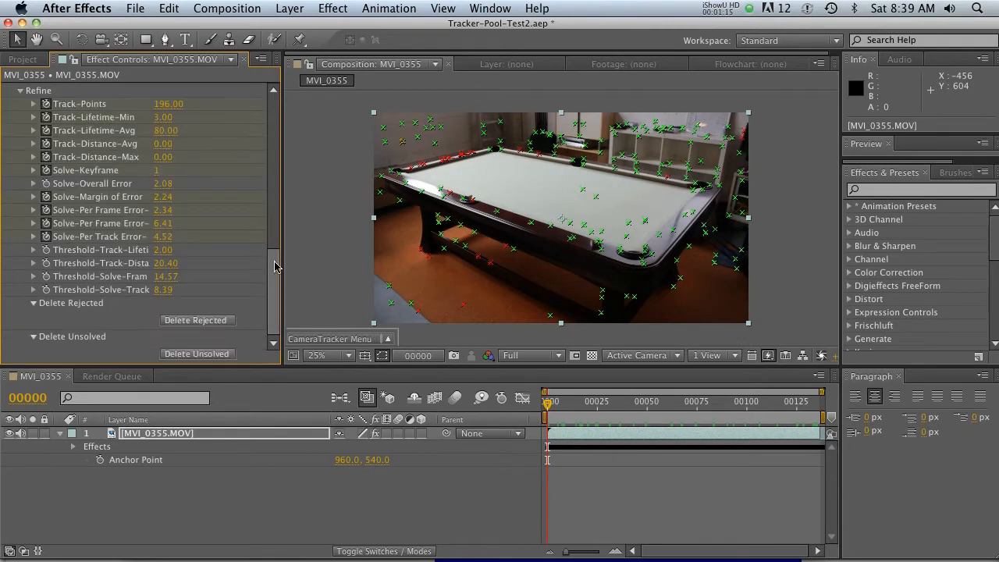
scroll(277, 269, up, 2)
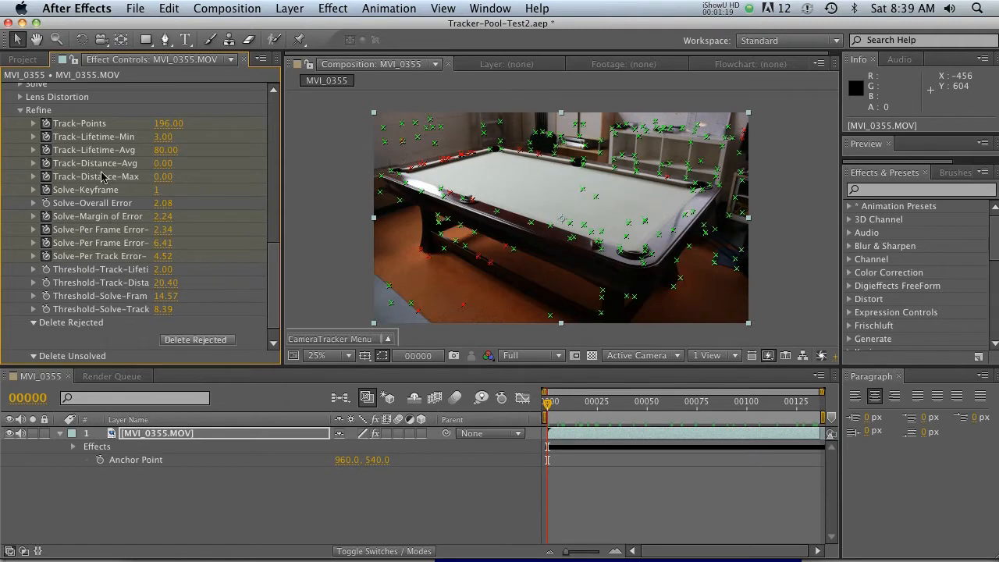
scroll(275, 281, up, 10)
drag(276, 243, 281, 184)
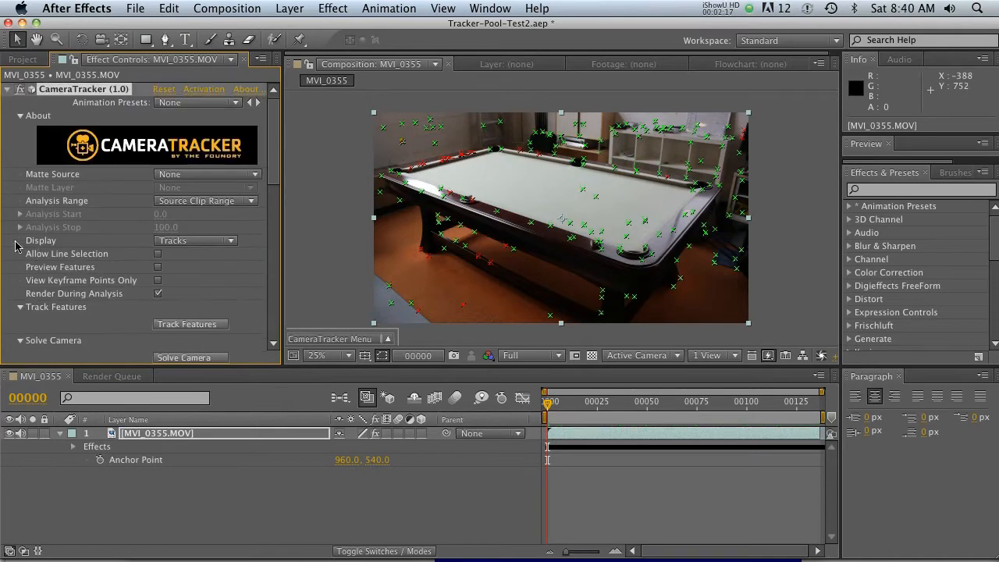
Set the CameraTracker display to Point Quality and move the current time to frame 97.
click(197, 247)
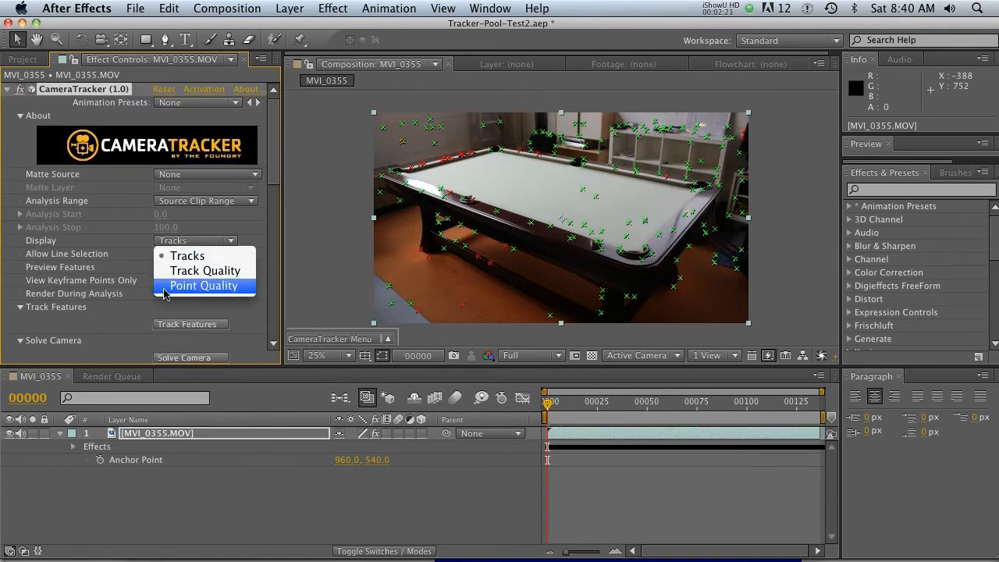
click(209, 287)
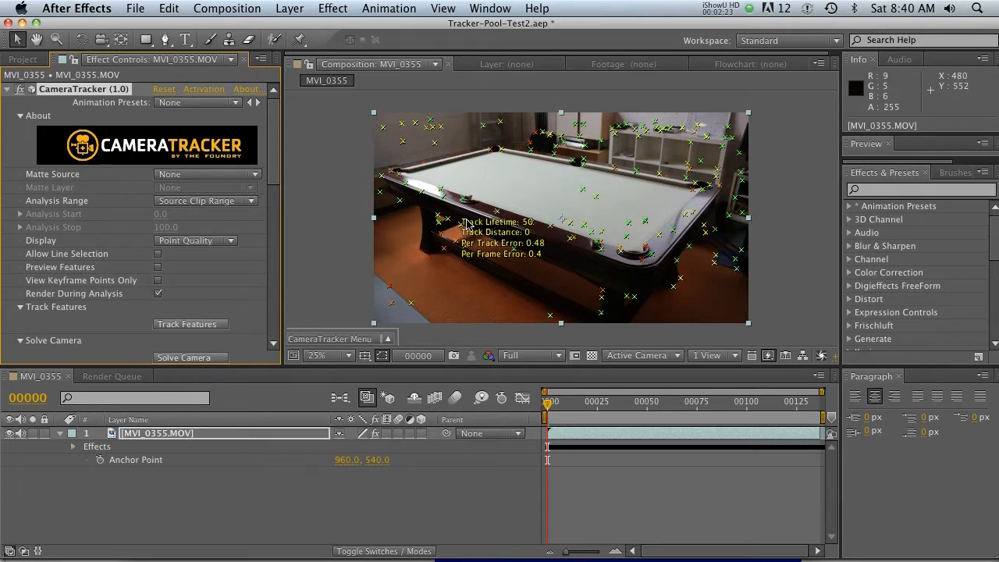
drag(585, 407, 745, 402)
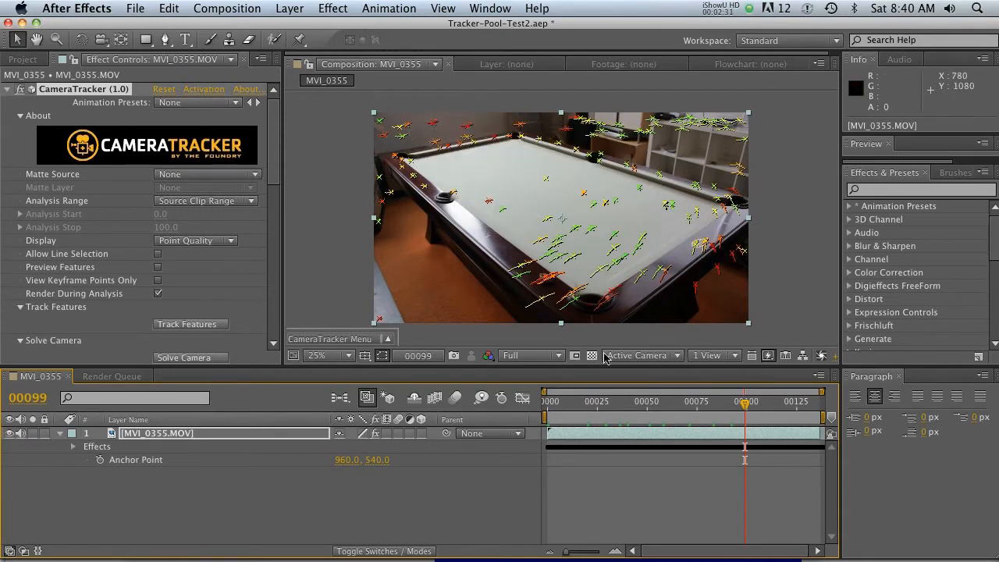
mouse_move(758, 405)
mouse_down()
mouse_move(799, 404)
mouse_move(624, 415)
mouse_move(740, 421)
mouse_move(754, 405)
mouse_move(728, 409)
mouse_move(740, 411)
mouse_up()
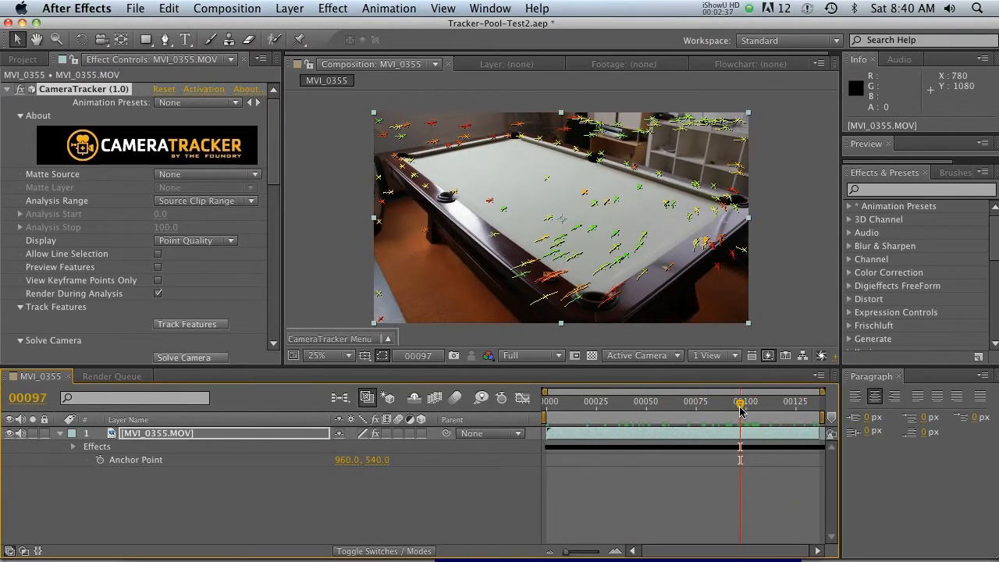
Delete poor-quality red track points on the table surface and around the near corner pocket.
click(449, 126)
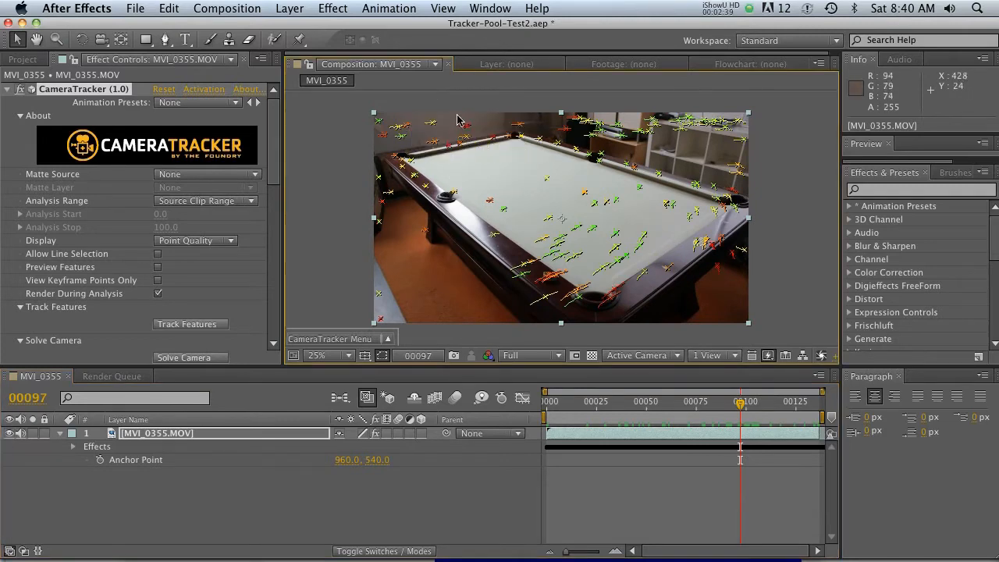
drag(459, 126, 455, 131)
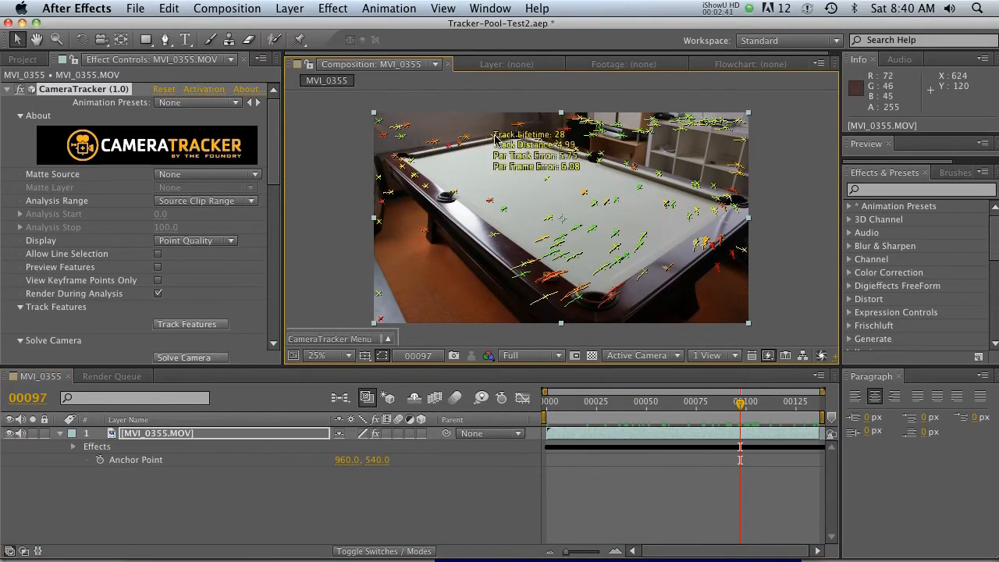
mouse_move(458, 146)
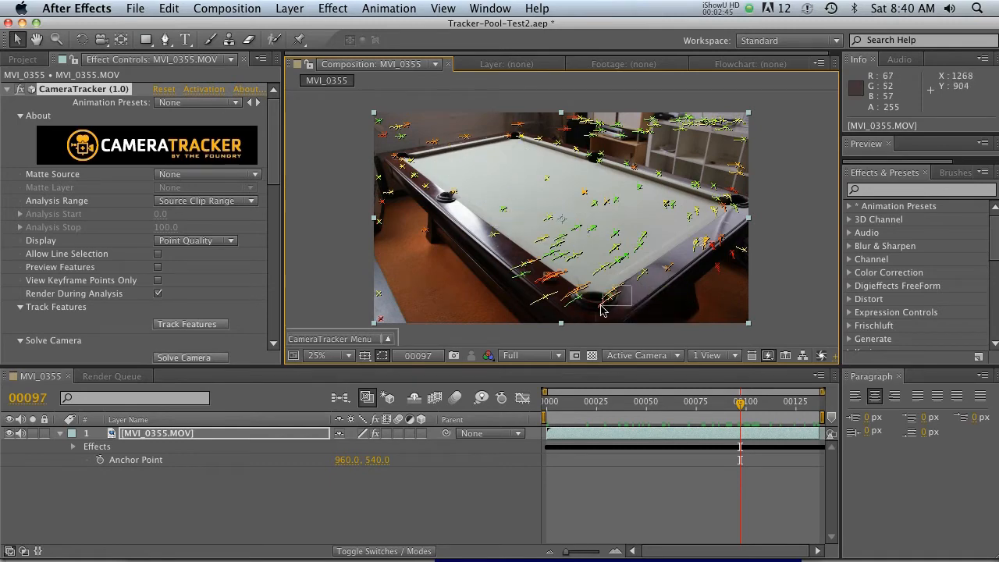
mouse_move(732, 255)
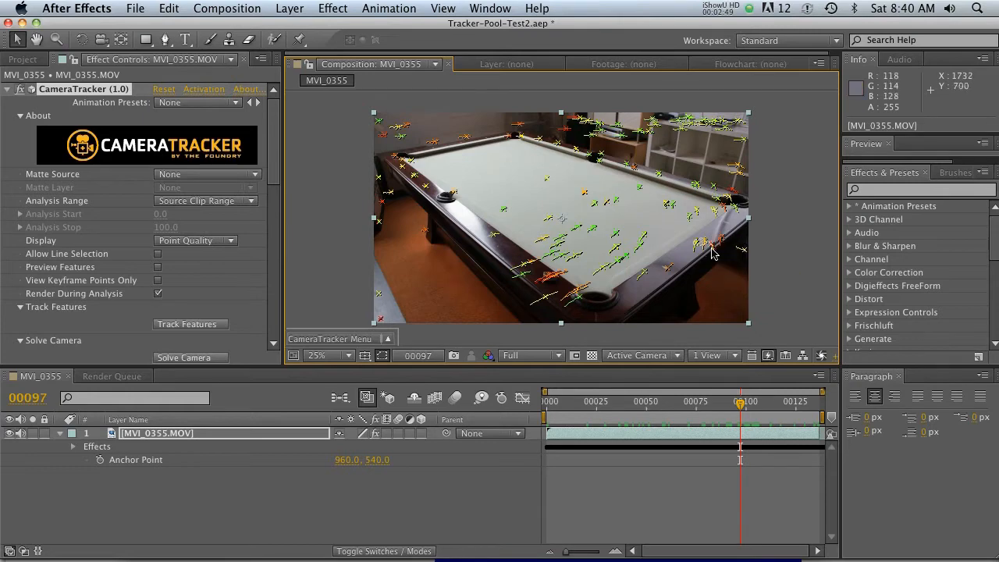
Collapse and reopen the Refine section to examine its thresholds and the options for deleting rejected and unsolved tracks.
drag(273, 153, 270, 285)
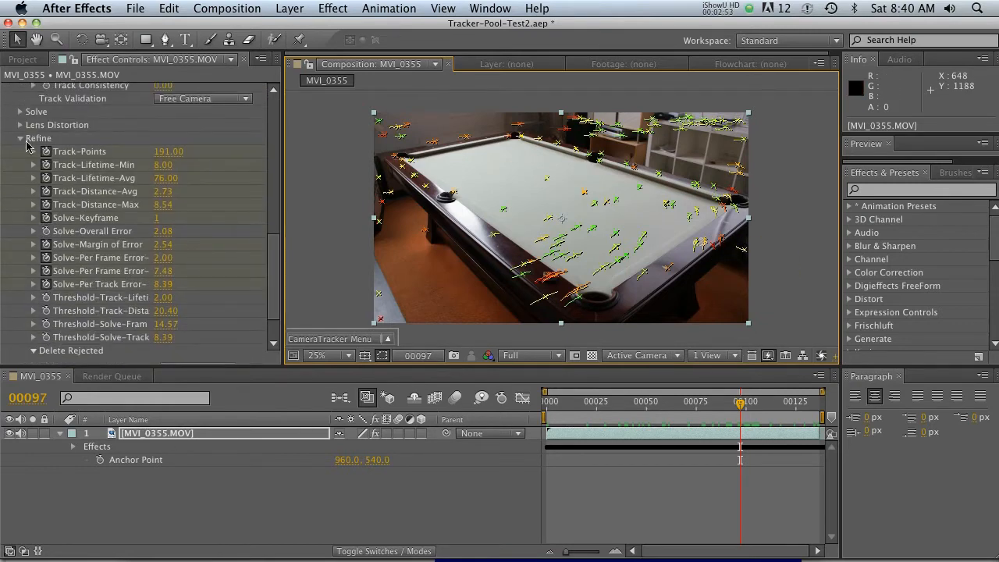
click(19, 138)
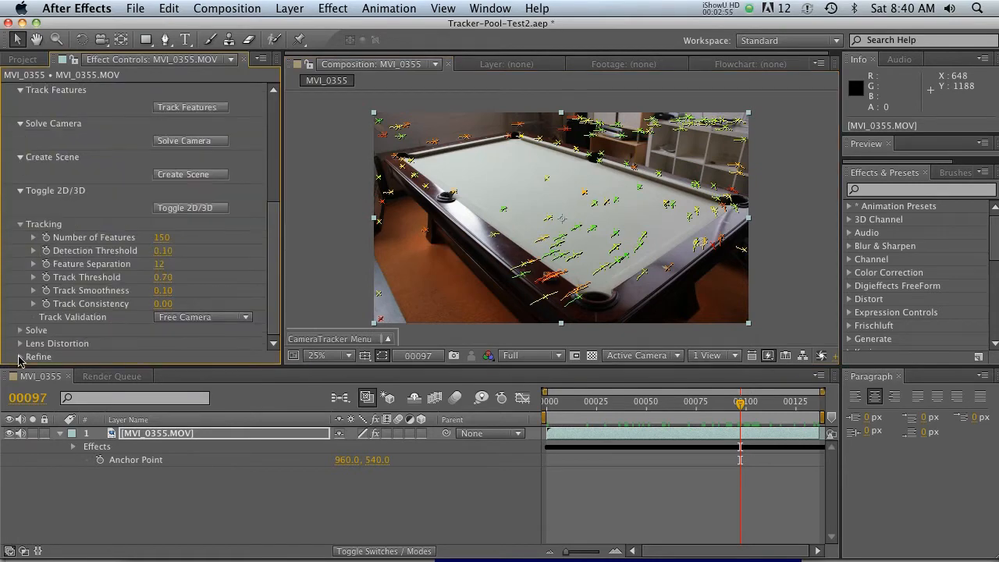
click(19, 356)
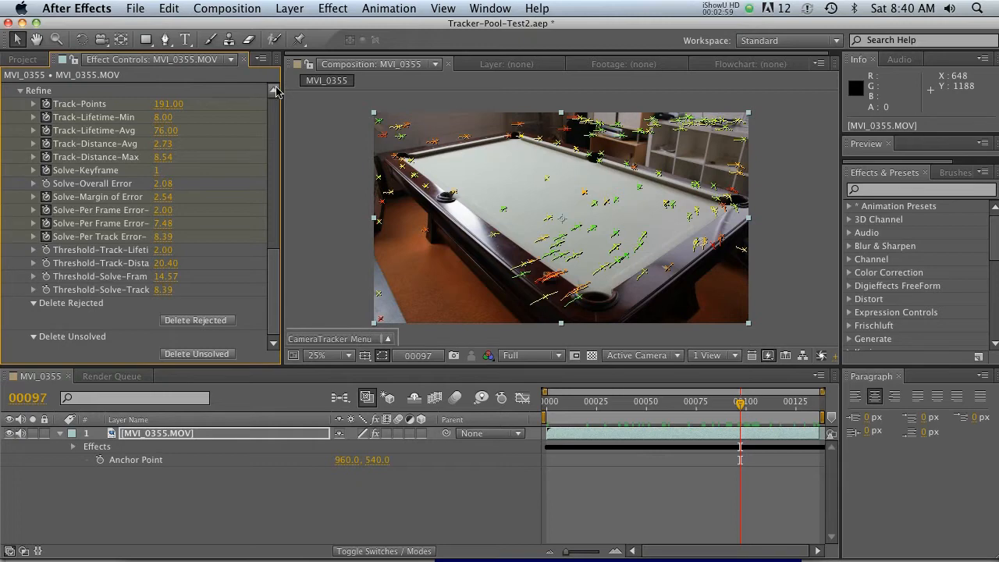
Widen the effect controls, then show the Graph Editor for the selected MVI_0355.MOV layer.
drag(279, 88, 377, 101)
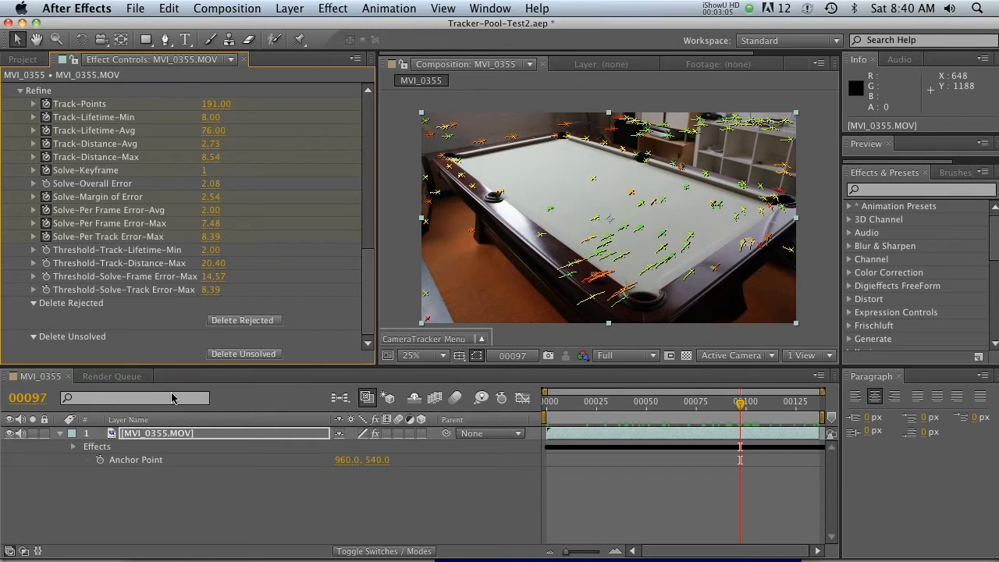
click(164, 435)
click(522, 398)
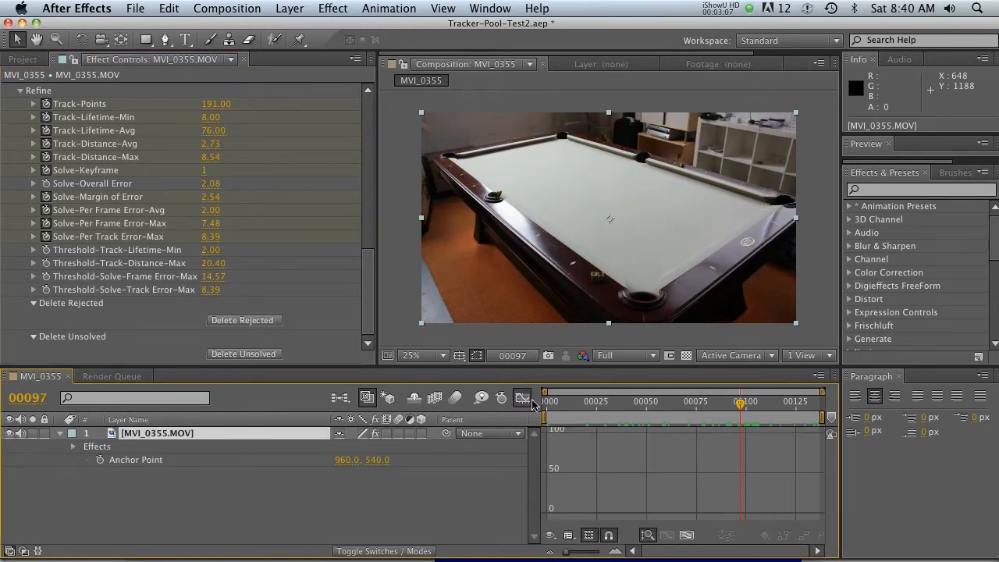
Expand the footage layer's CameraTracker effect in the timeline down to its Refine properties.
click(62, 441)
click(59, 433)
click(60, 434)
scroll(76, 466, down, 1)
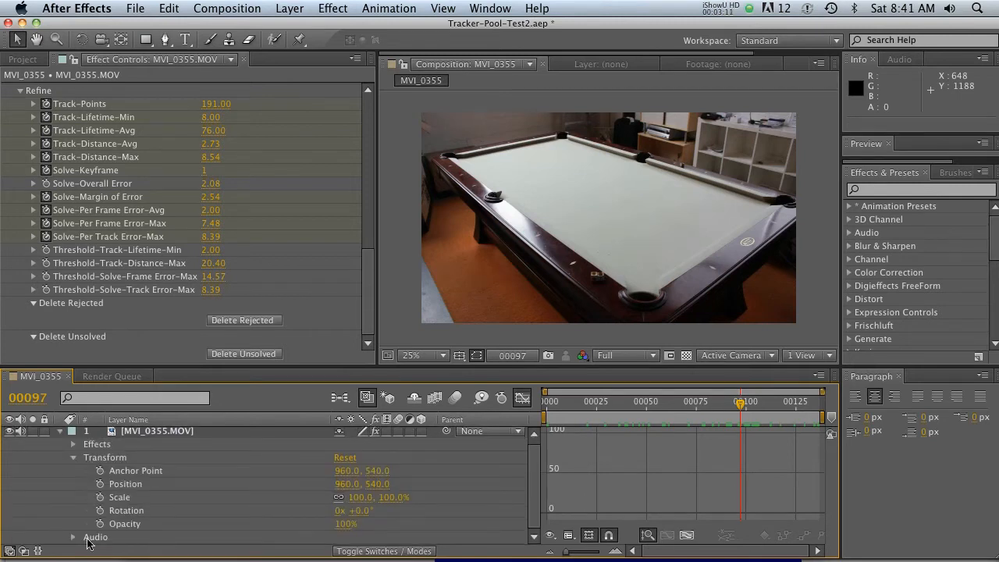
click(74, 444)
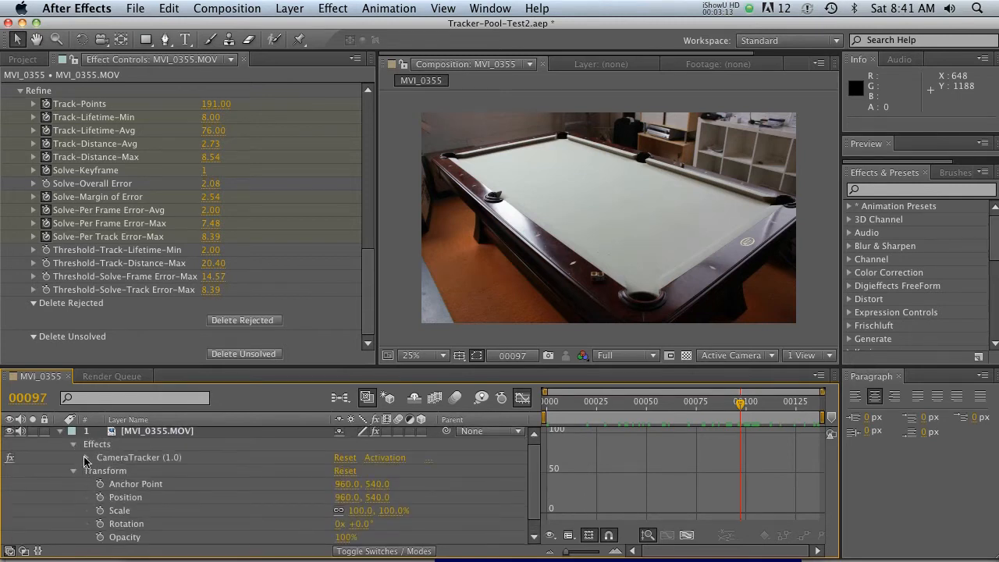
click(86, 457)
scroll(89, 472, down, 3)
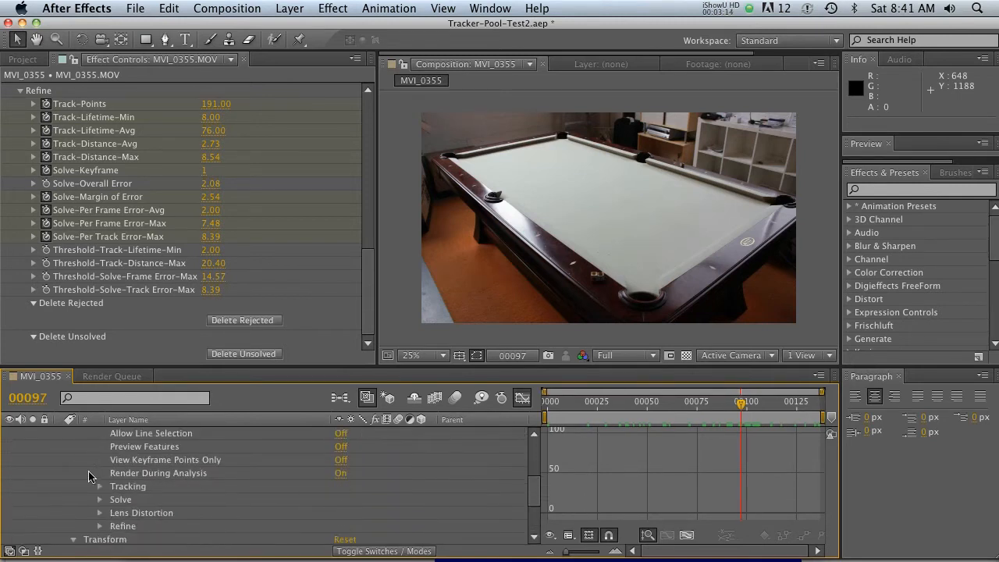
click(99, 526)
scroll(156, 507, down, 5)
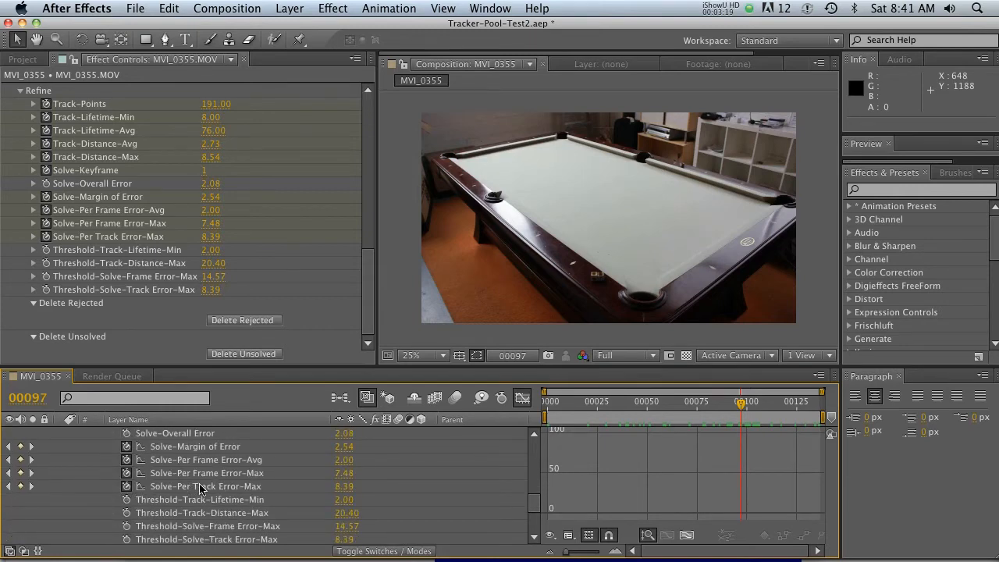
Graph Solve-Per Frame Error-Max together with Threshold-Solve-Frame Error-Max and move the current time to frame 100.
click(142, 474)
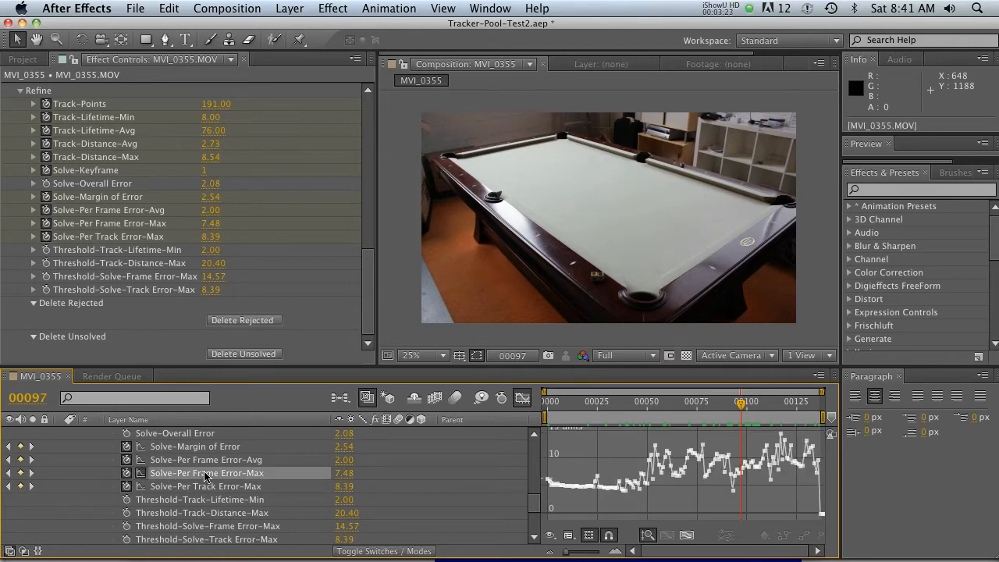
drag(732, 402, 697, 402)
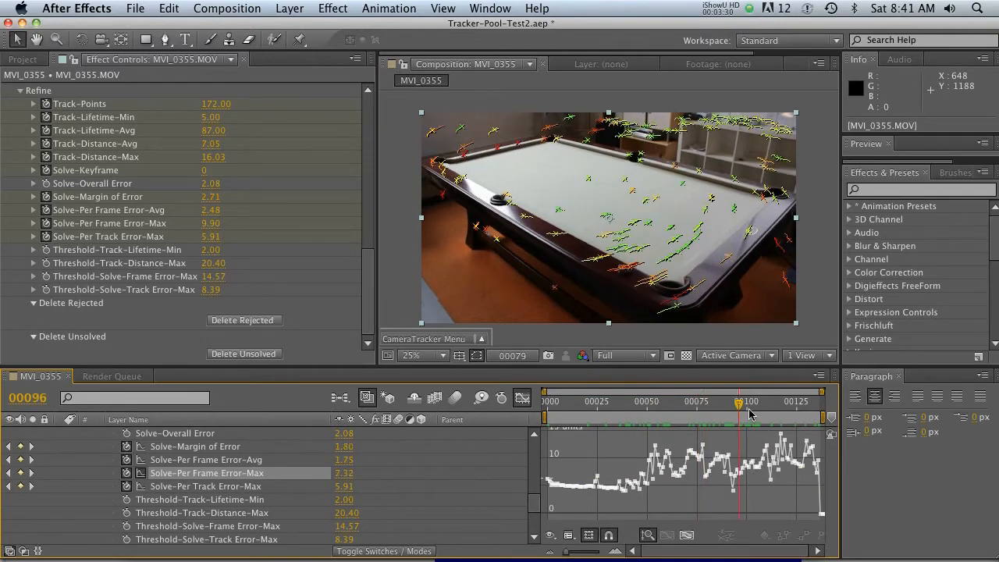
mouse_move(747, 402)
mouse_down()
mouse_move(780, 402)
mouse_move(746, 402)
mouse_up()
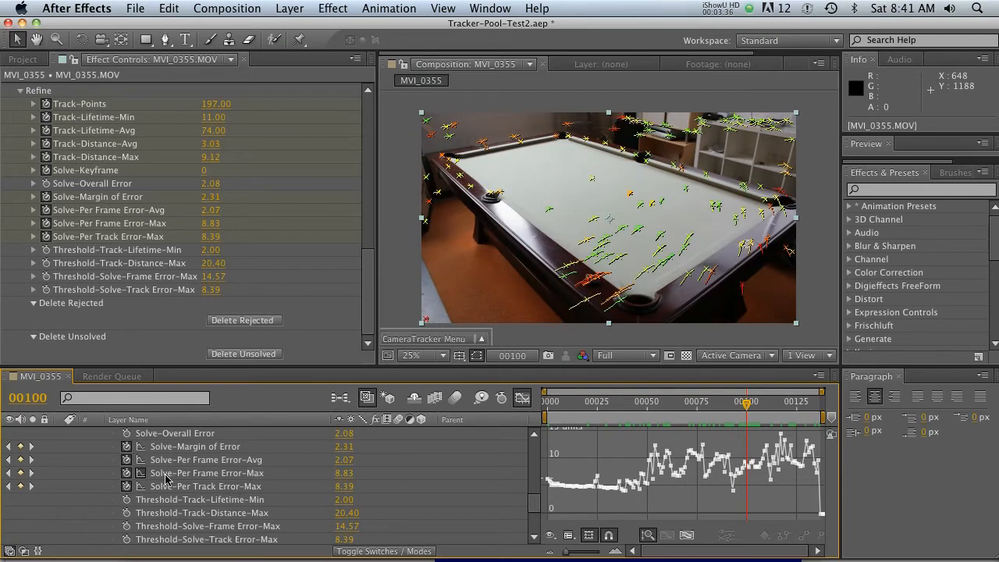
click(138, 474)
click(139, 474)
click(222, 525)
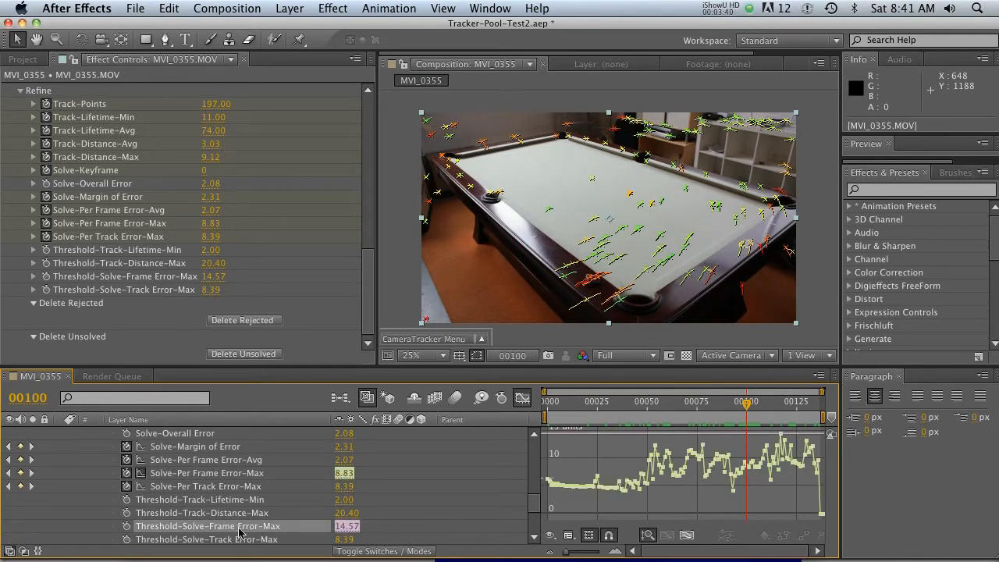
Lower Threshold-Solve-Frame Error-Max to 8.00 so it cuts through the error curve's peaks, and delete the rejected tracks.
drag(346, 526, 241, 526)
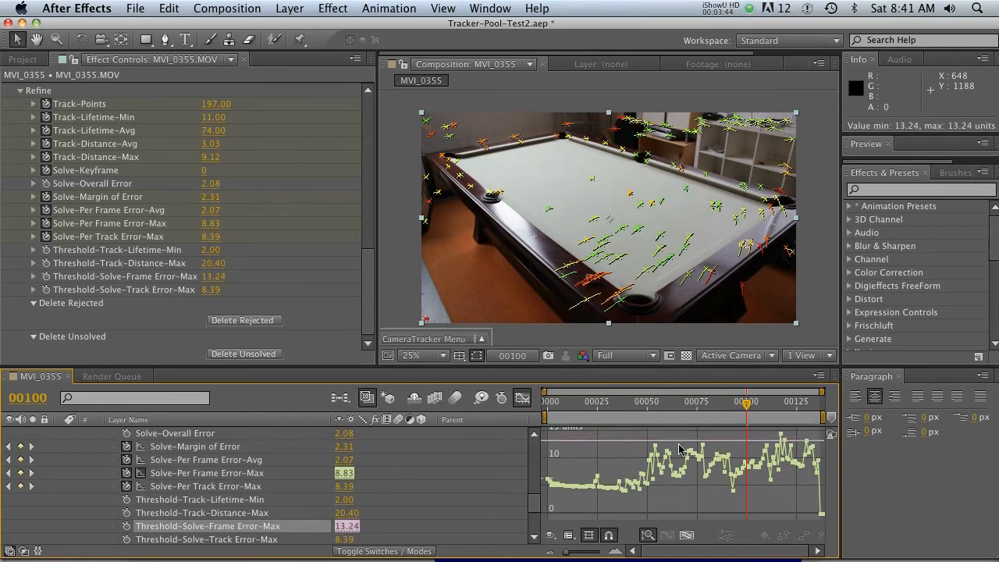
drag(359, 537, 164, 527)
drag(337, 523, 279, 529)
drag(344, 526, 281, 529)
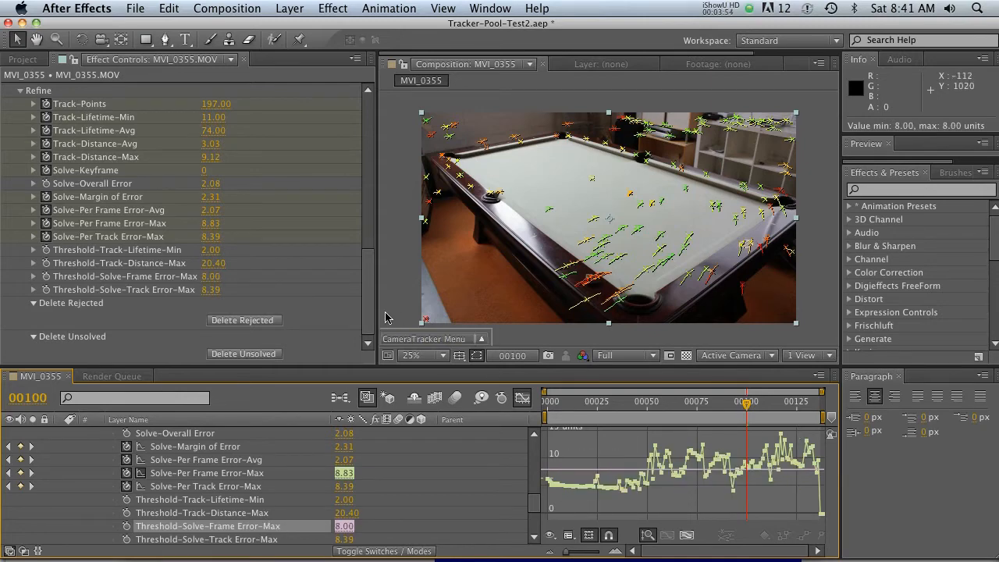
click(238, 320)
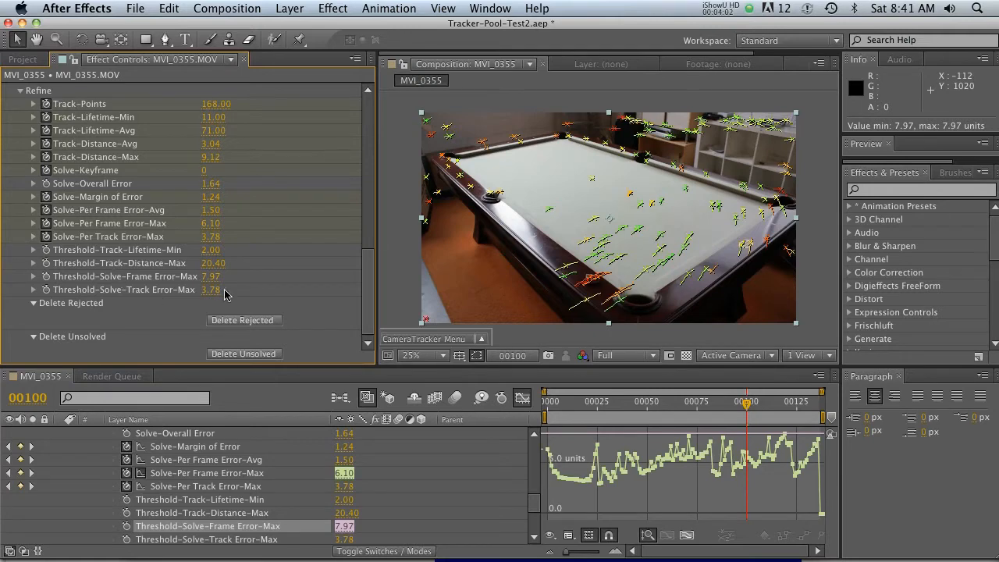
Solve the camera again with CameraTracker using the remaining tracks.
drag(367, 292, 367, 224)
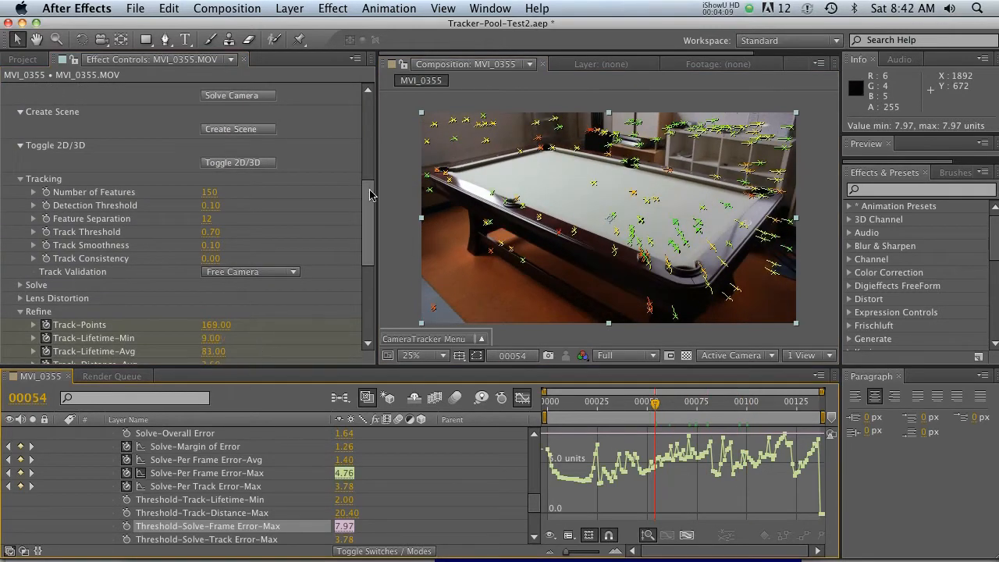
scroll(370, 192, up, 10)
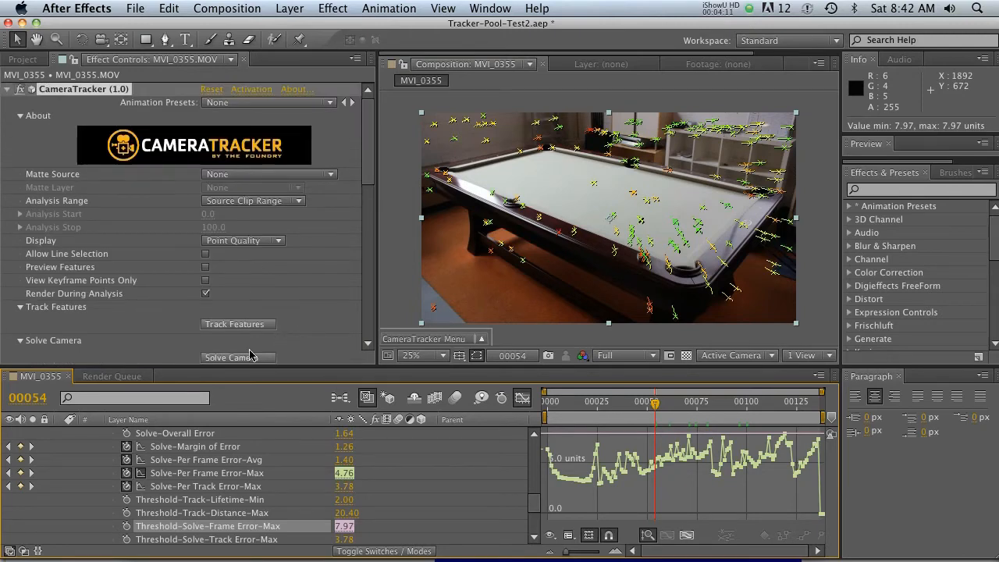
click(244, 358)
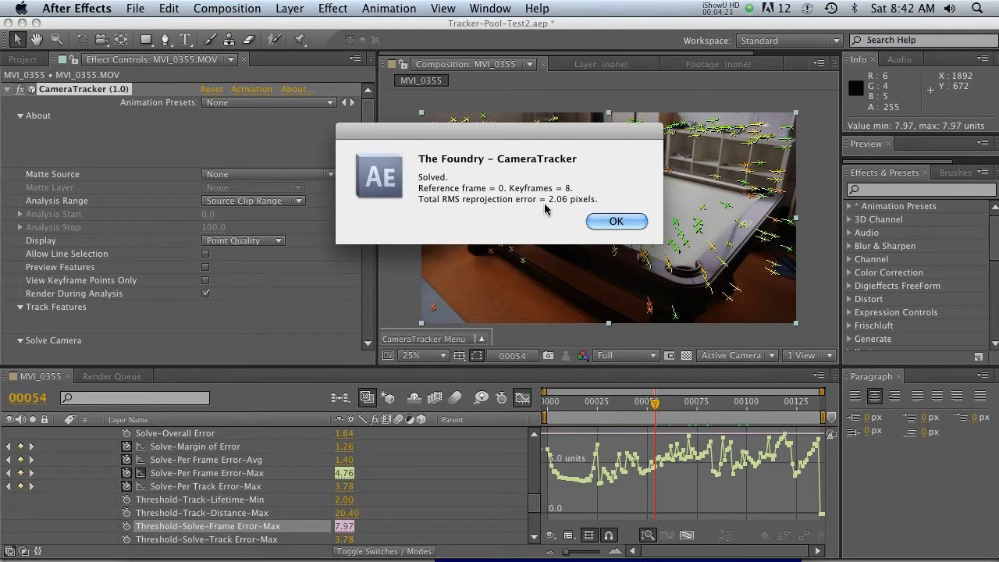
click(616, 221)
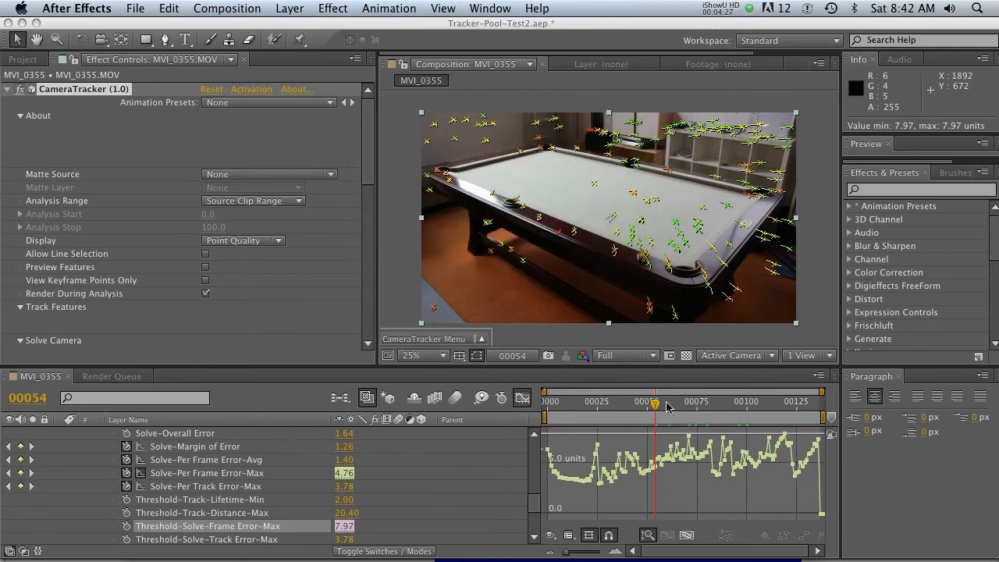
Return the current time to frame 0 and run another camera solve on the refined tracks.
click(707, 405)
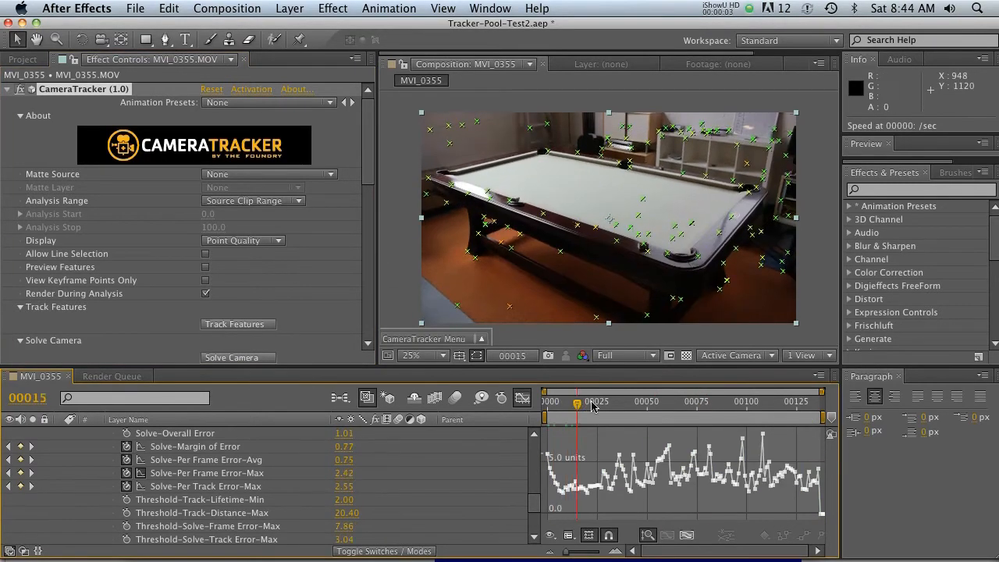
drag(584, 405, 544, 425)
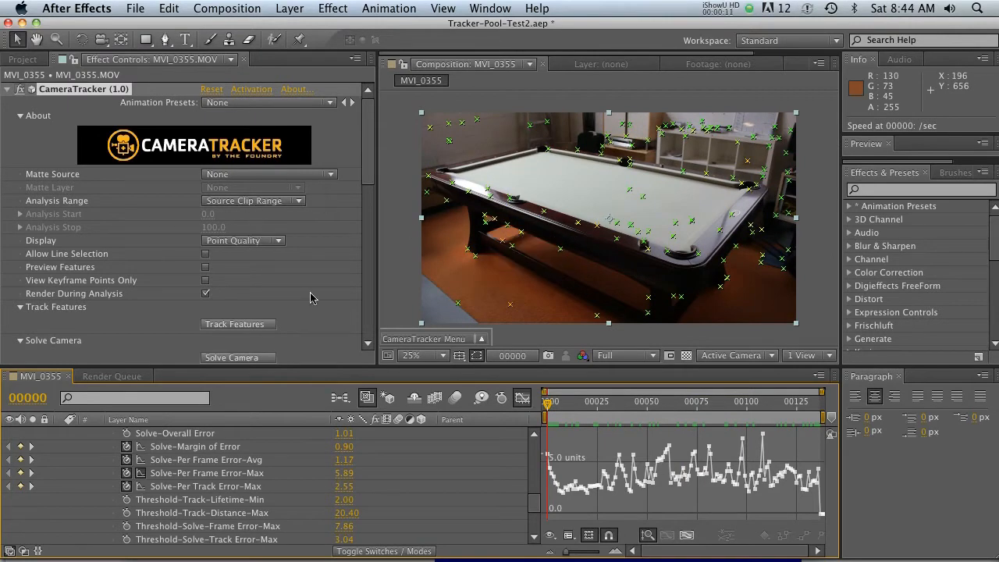
click(251, 356)
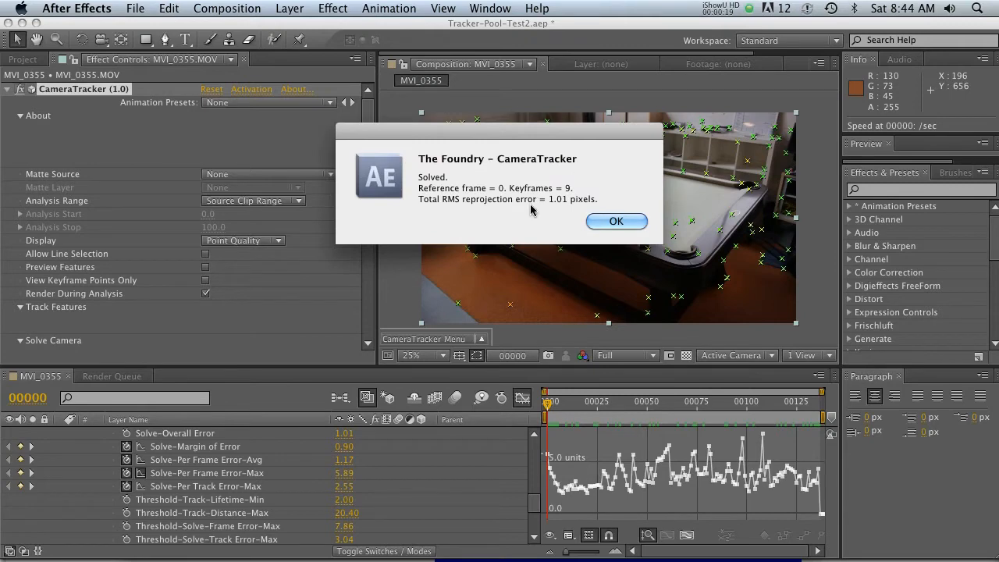
click(607, 222)
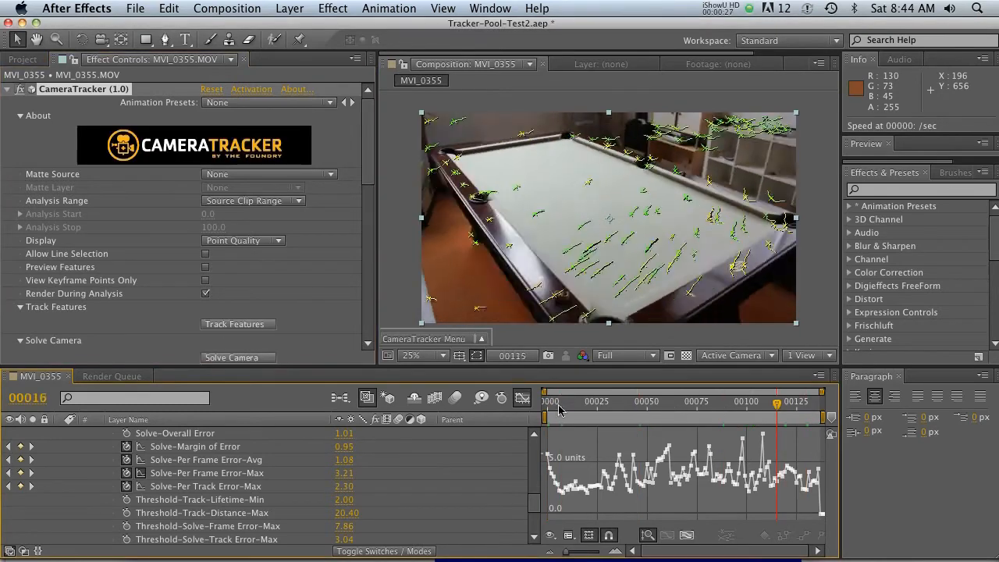
Collapse the footage layer's properties in the timeline and create the CameraTracker scene from the solve.
scroll(415, 451, up, 10)
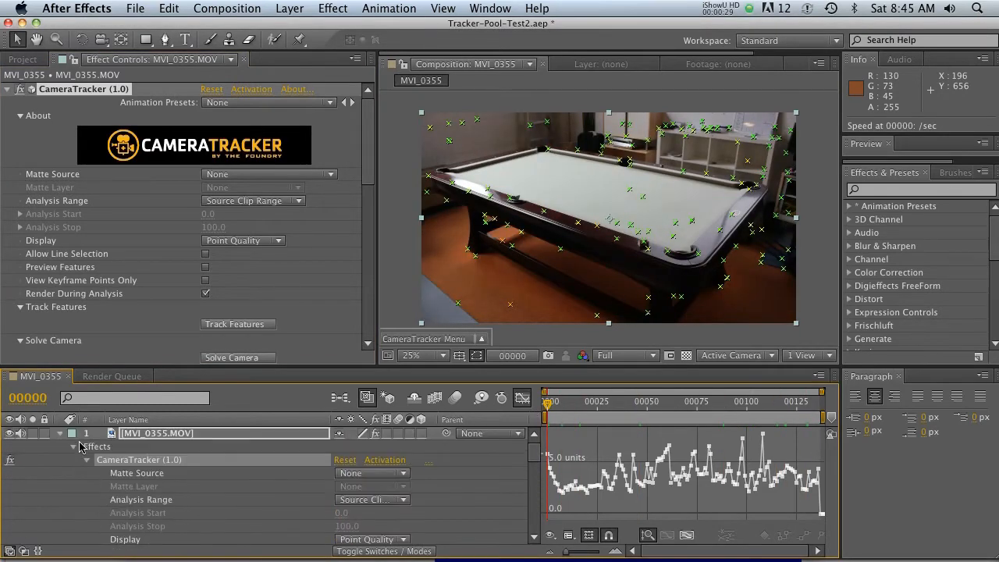
click(70, 445)
click(62, 437)
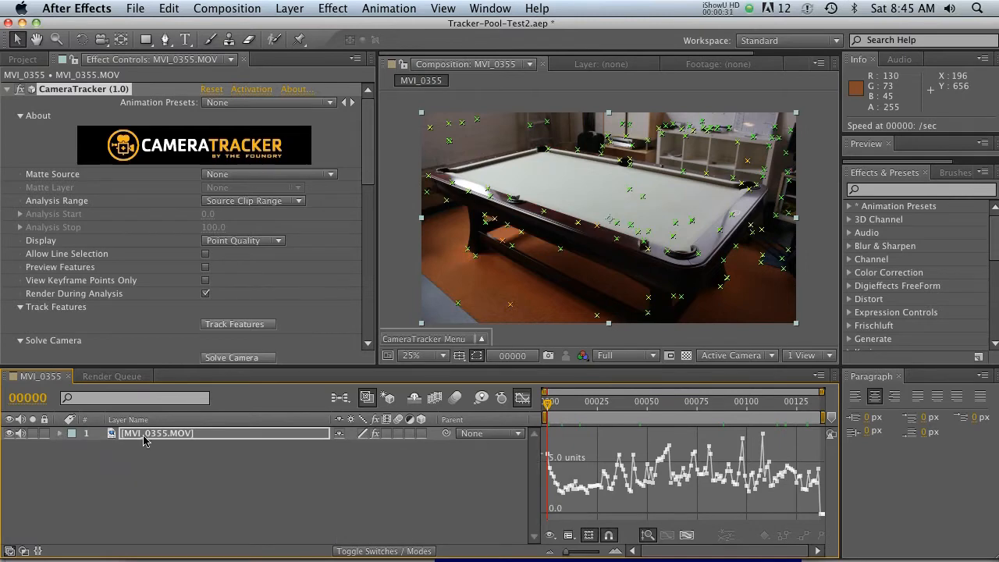
scroll(367, 217, down, 5)
scroll(367, 217, down, 1)
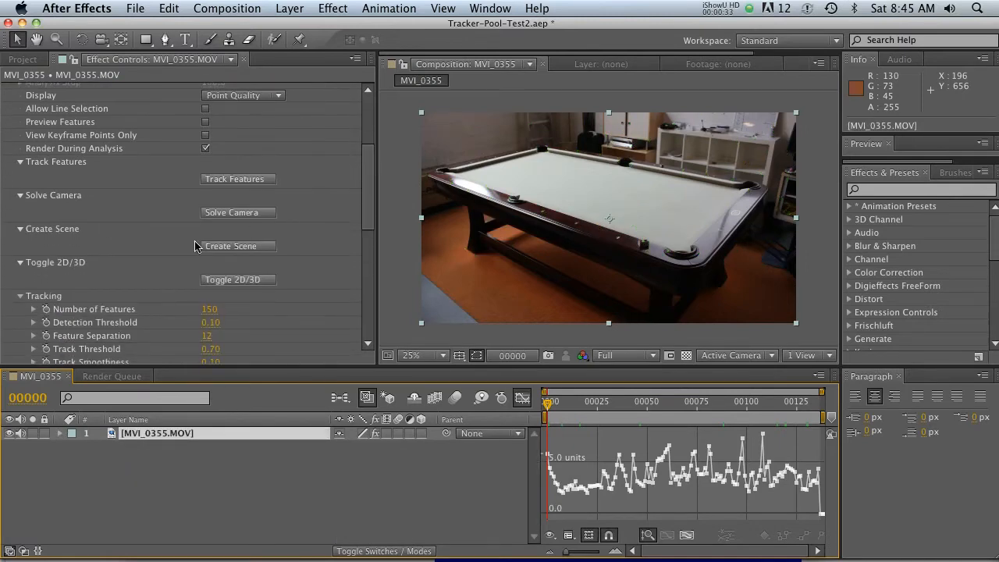
click(248, 249)
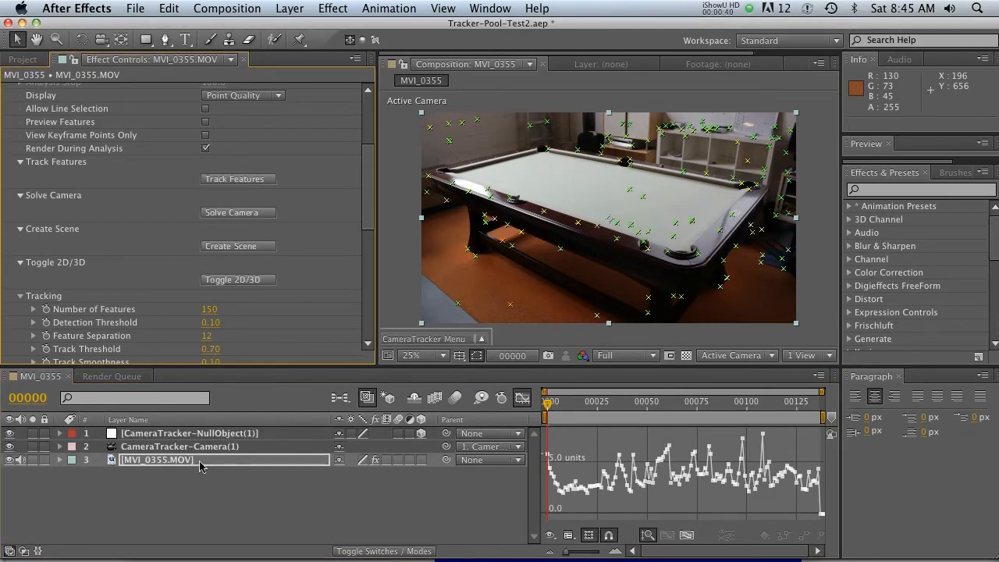
Switch the timeline from the Graph Editor back to layer bars and select the created camera and null object layers in turn.
click(173, 447)
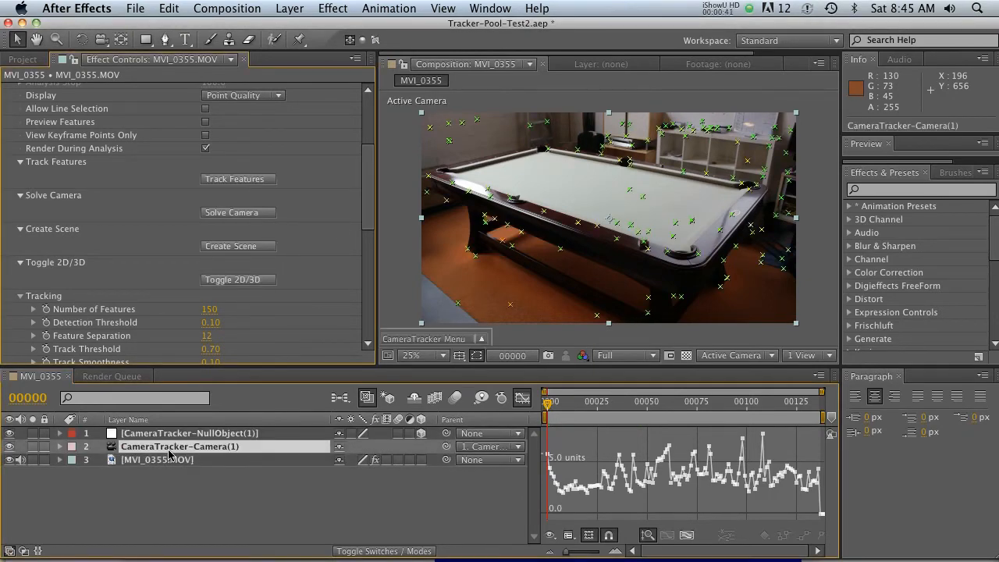
click(521, 399)
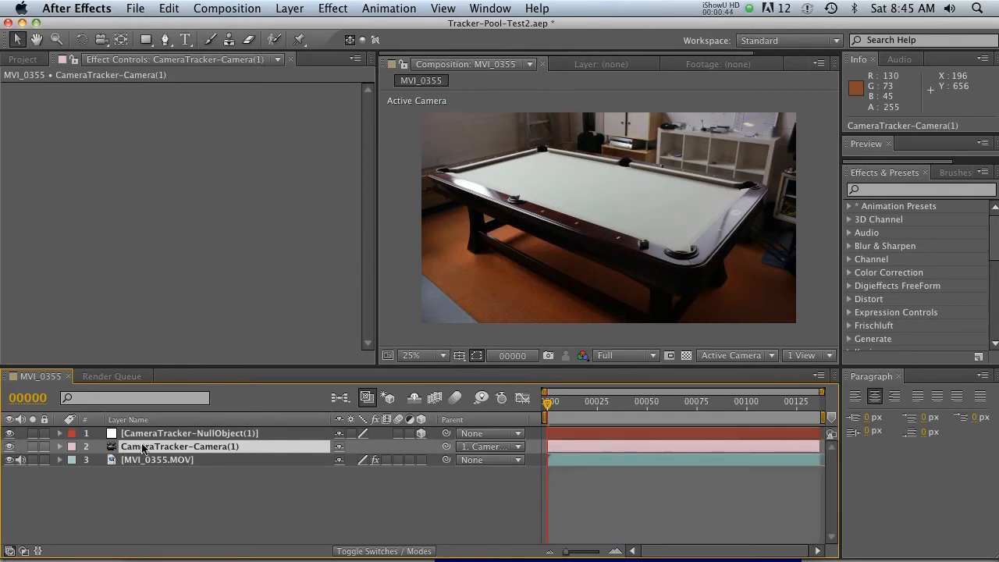
click(178, 433)
drag(549, 404, 598, 405)
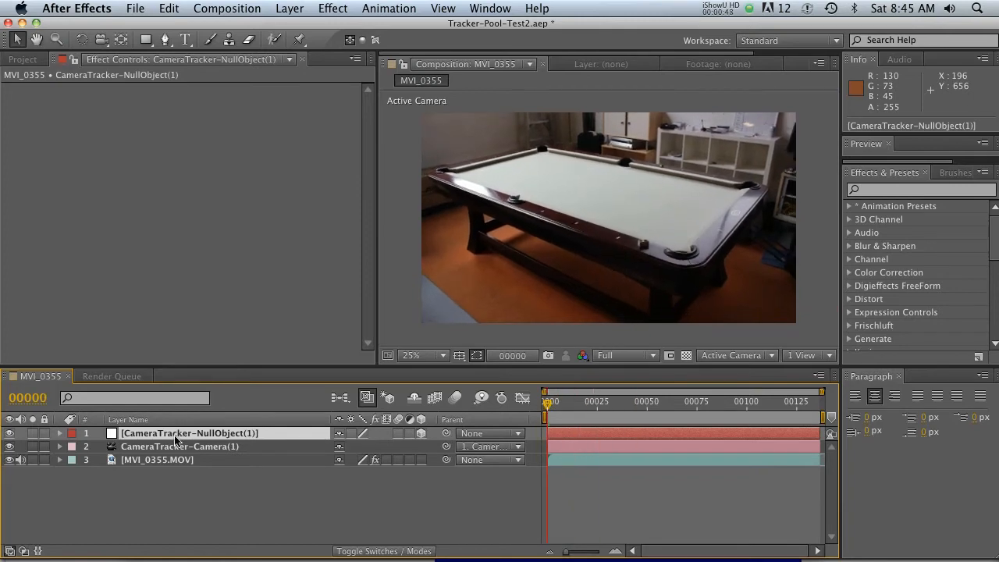
Select the footage layer's CameraTracker effect and examine the Tracks and Ground Plane options in its viewer menu.
click(170, 462)
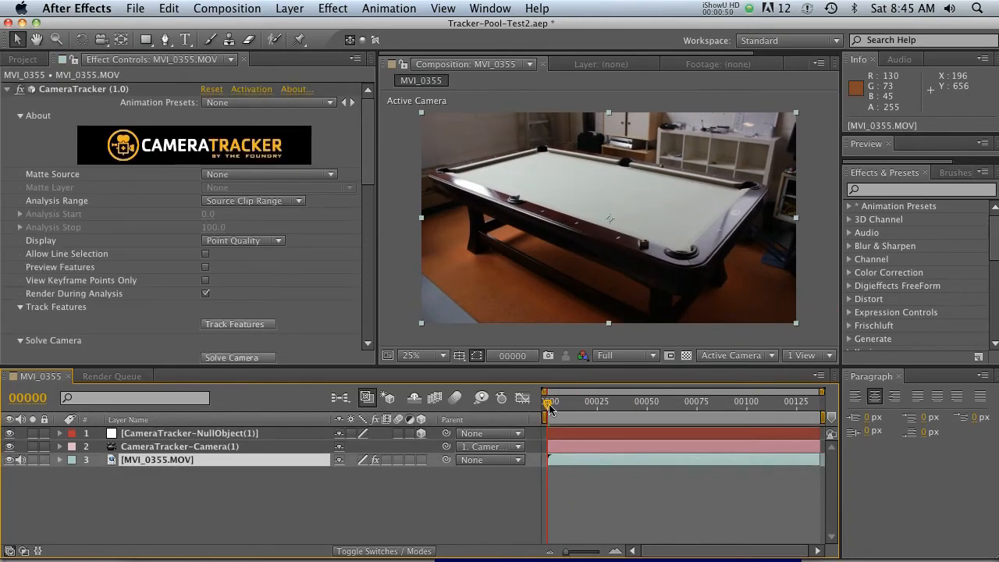
drag(549, 407, 525, 407)
click(59, 90)
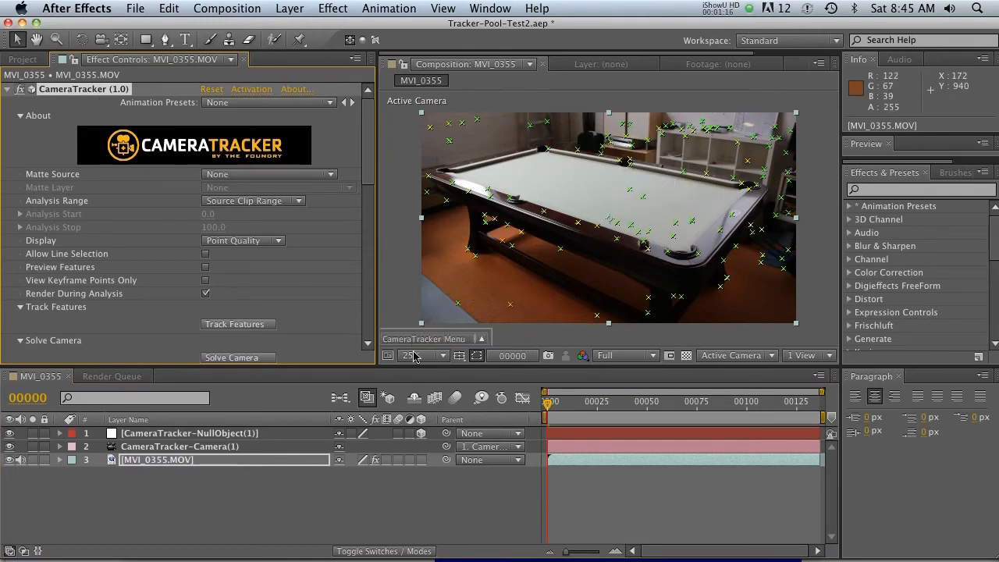
click(478, 339)
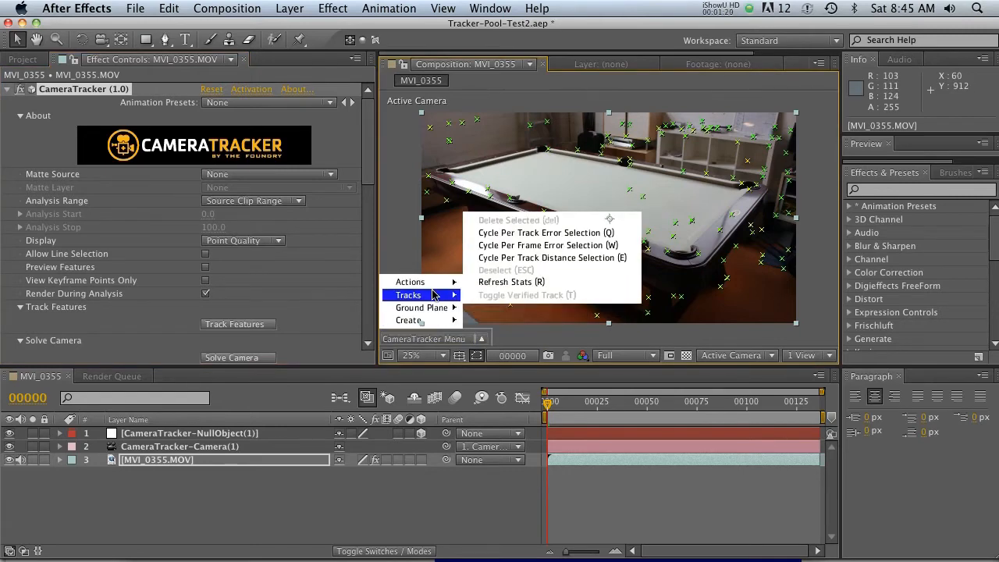
mouse_move(433, 307)
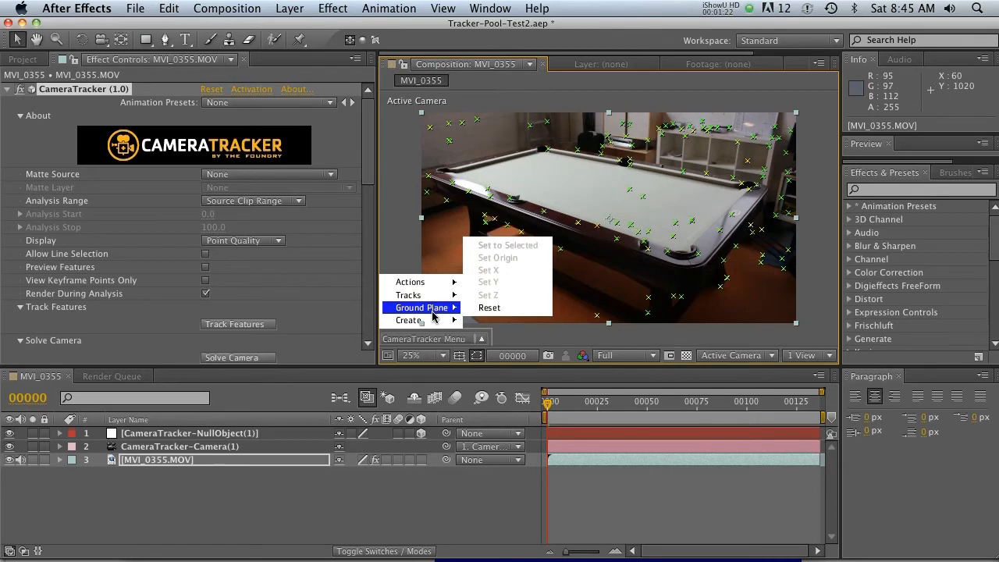
click(608, 483)
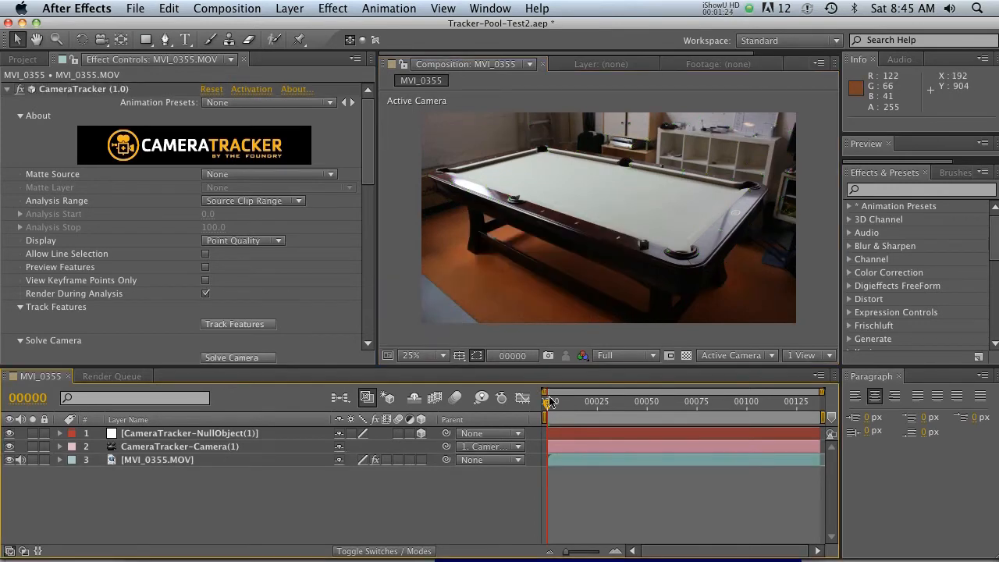
Move the current time to frame 6 and reselect the CameraTracker effect on MVI_0355.MOV to show its track points.
click(200, 462)
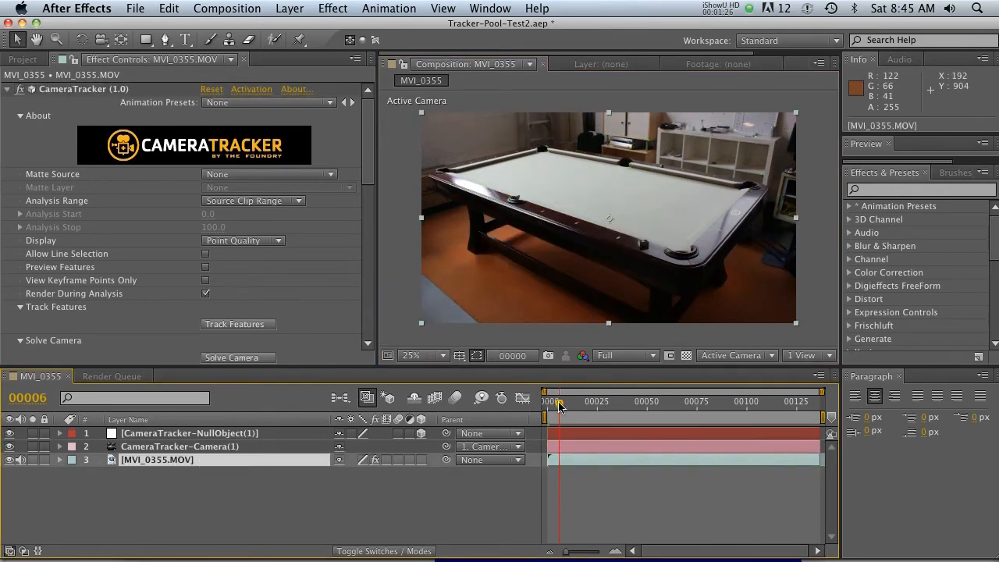
click(559, 401)
click(79, 90)
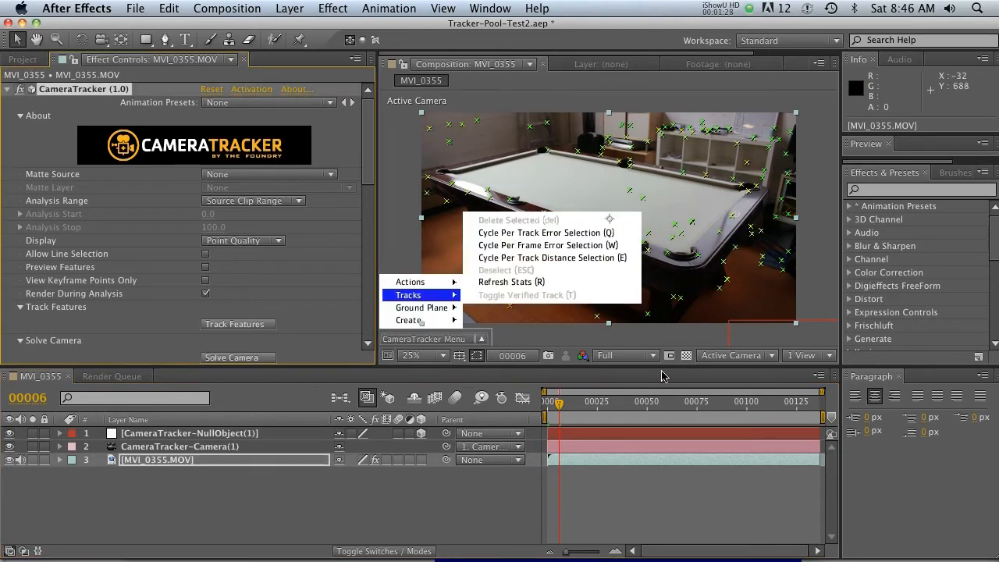
Move the current time to frame 57 while reviewing how the track points follow the pool table.
drag(565, 404, 584, 404)
click(657, 185)
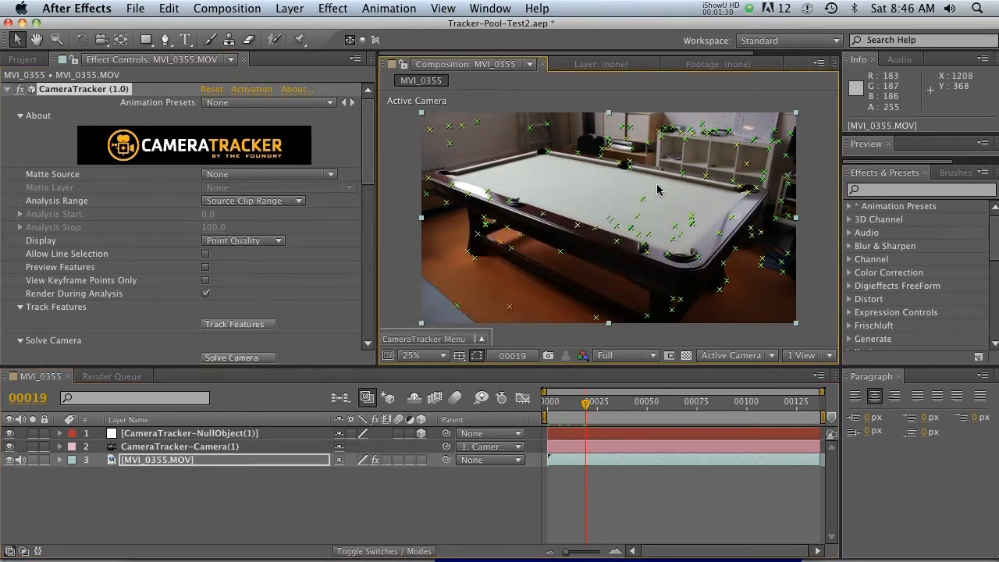
mouse_move(586, 404)
mouse_down()
mouse_move(850, 419)
mouse_move(593, 414)
mouse_up()
mouse_move(638, 200)
drag(602, 411, 660, 418)
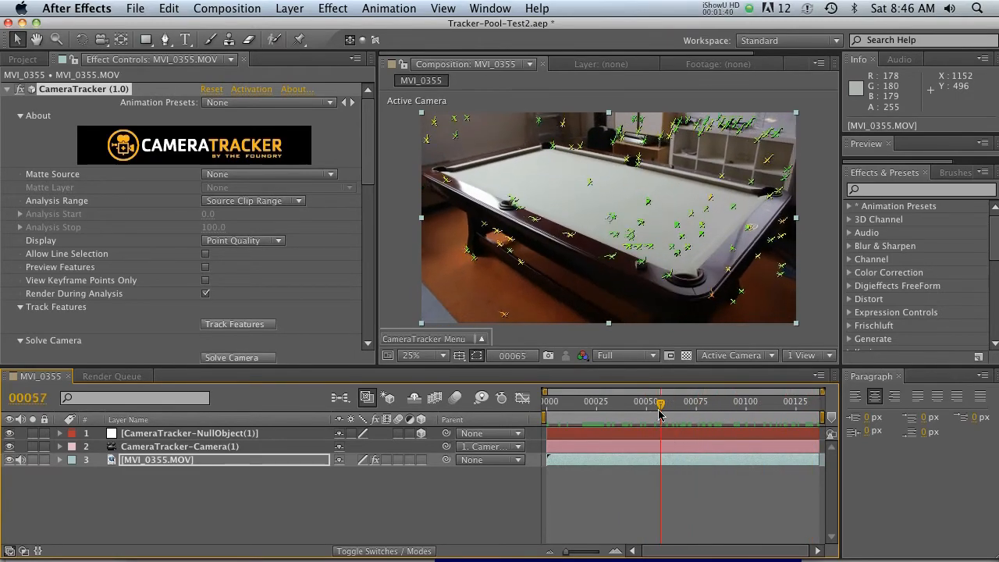
Create a CameraTracker null object from the track point on the table felt.
right_click(648, 206)
mouse_move(679, 213)
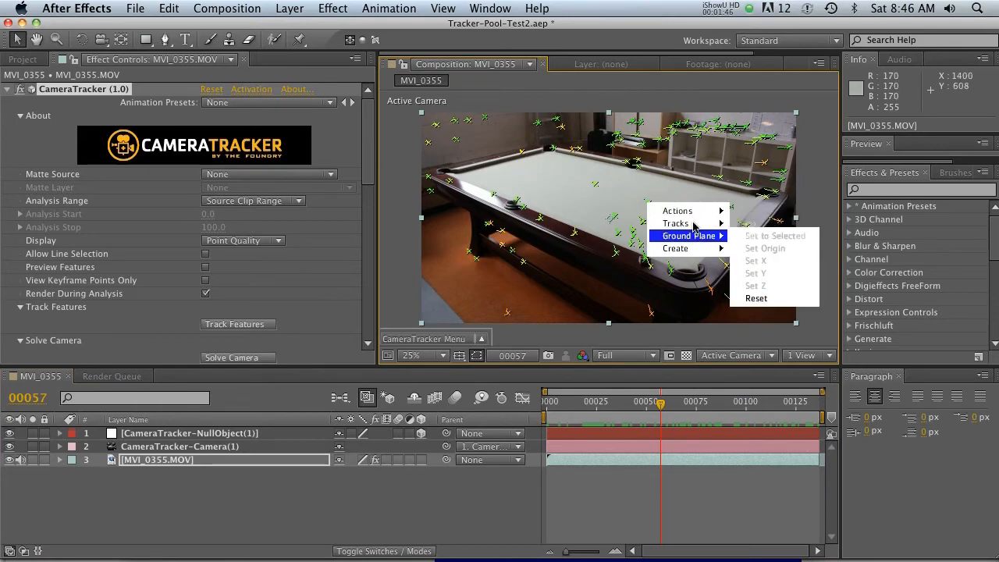
mouse_move(694, 252)
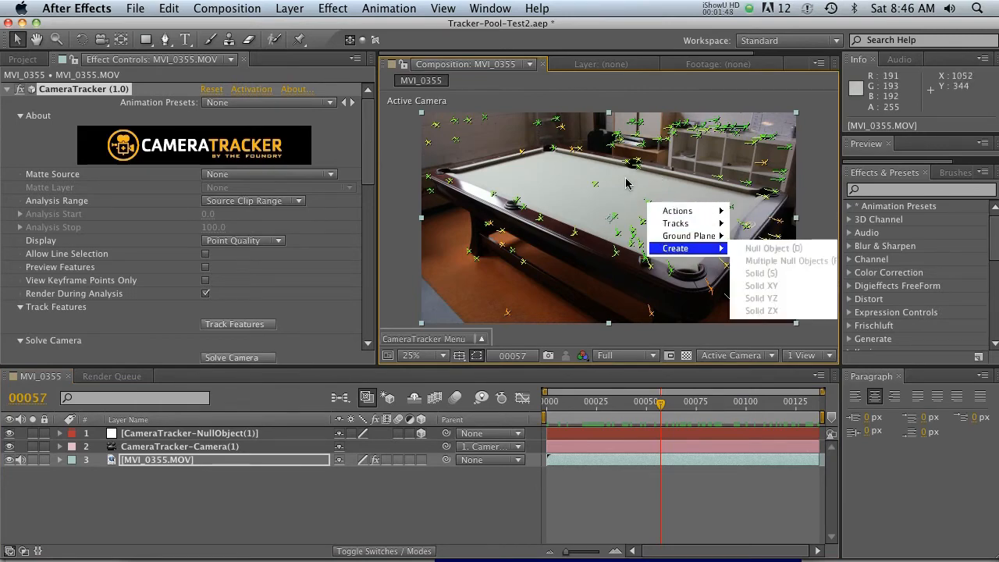
click(646, 208)
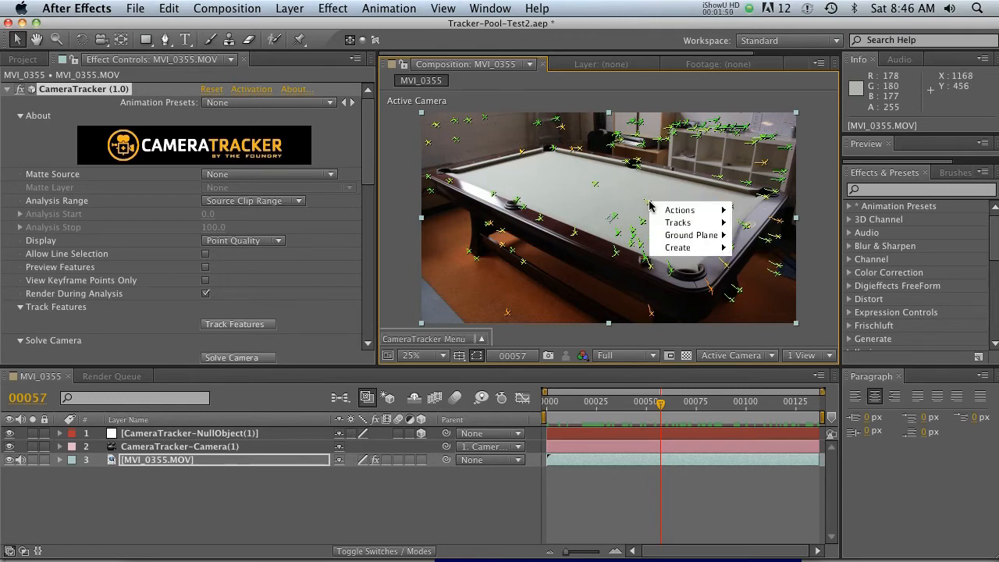
mouse_move(689, 236)
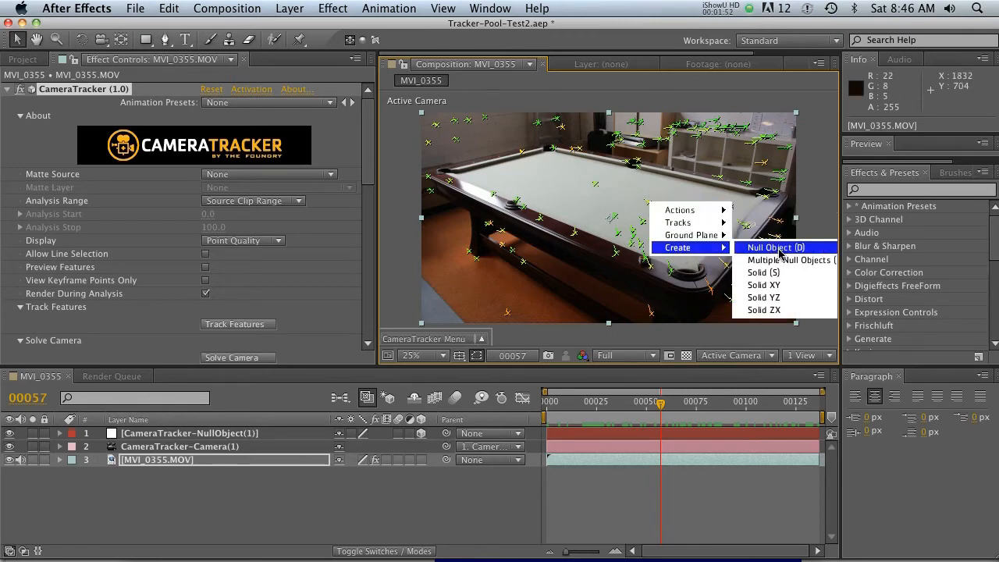
click(769, 245)
Scrub and play the footage to check how the new null object follows the table, then clear the layer selection at frame 48.
drag(661, 404, 683, 421)
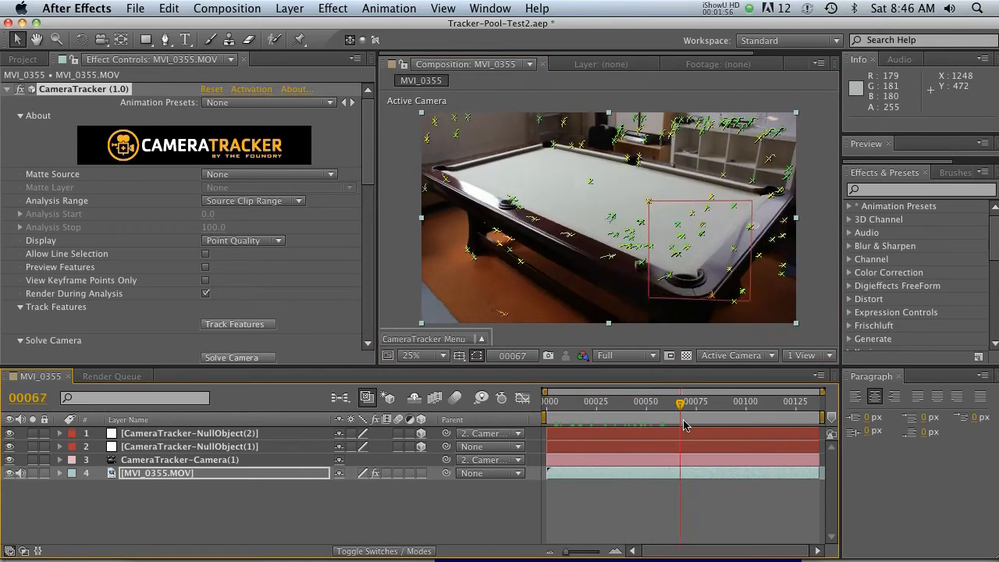
key(space)
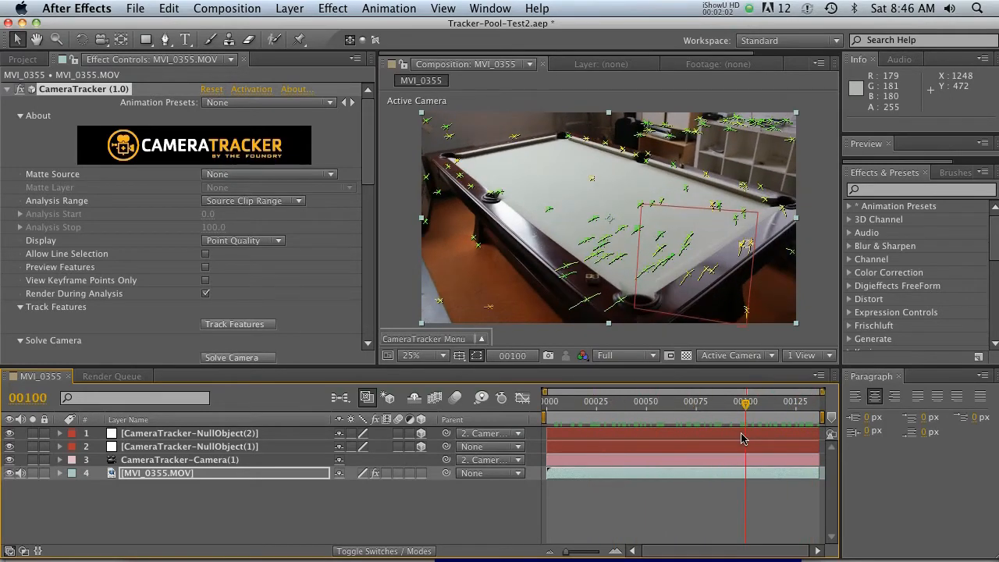
drag(743, 438, 644, 434)
click(624, 485)
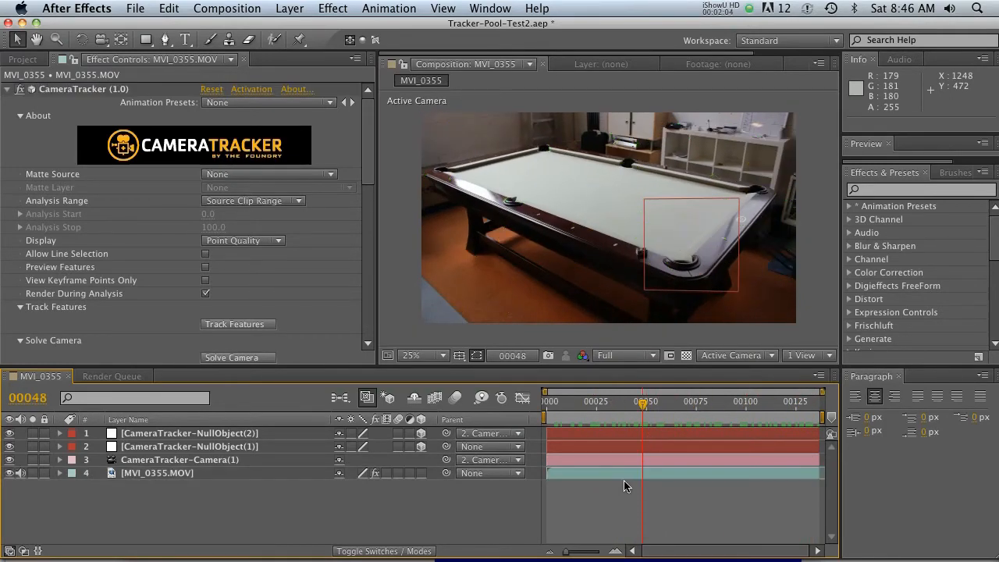
Reselect the CameraTracker effect on MVI_0355.MOV and create a solid from track points on the table felt at frame 111.
click(157, 474)
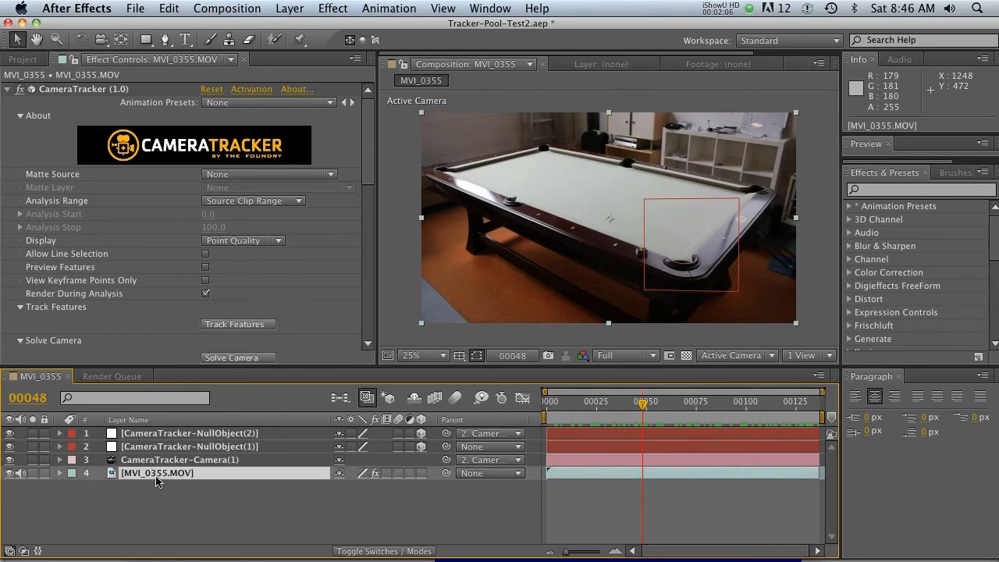
click(74, 88)
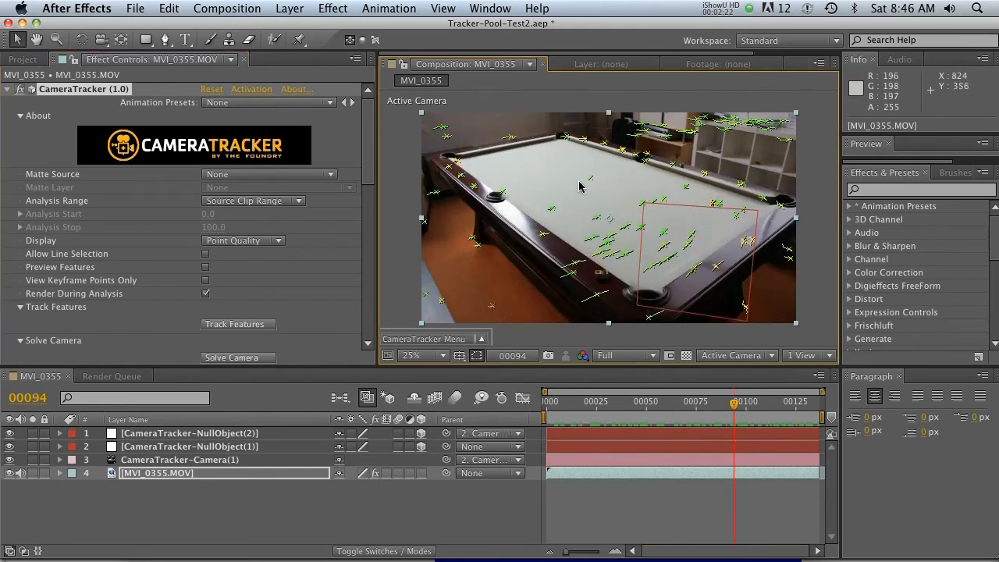
drag(750, 404, 768, 402)
click(619, 231)
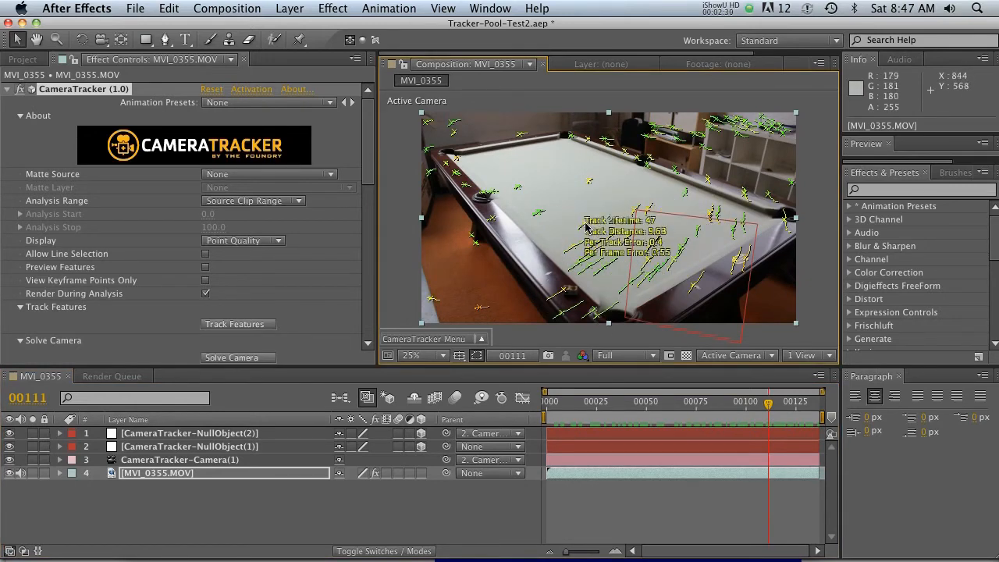
right_click(587, 225)
mouse_move(624, 269)
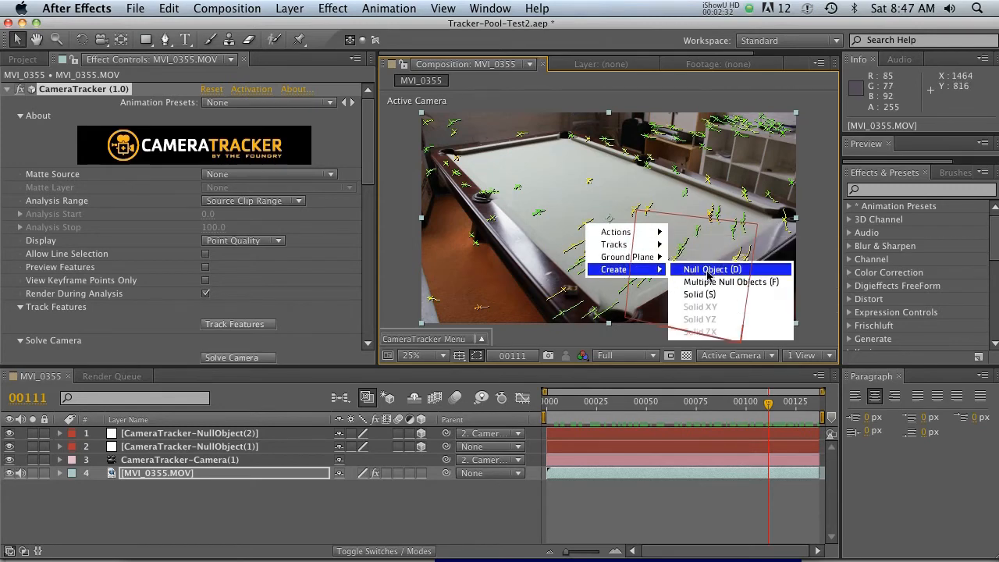
click(686, 294)
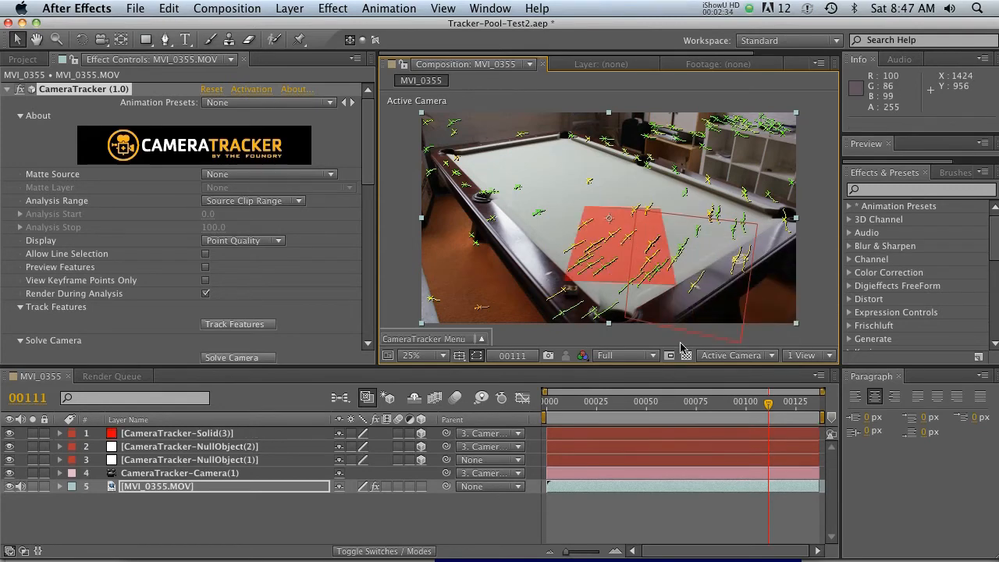
At frame 123, reveal the CameraTracker solid's rotation properties and set its Z Rotation to -49.6° to align it with the table.
drag(752, 412, 790, 419)
click(209, 436)
key(r)
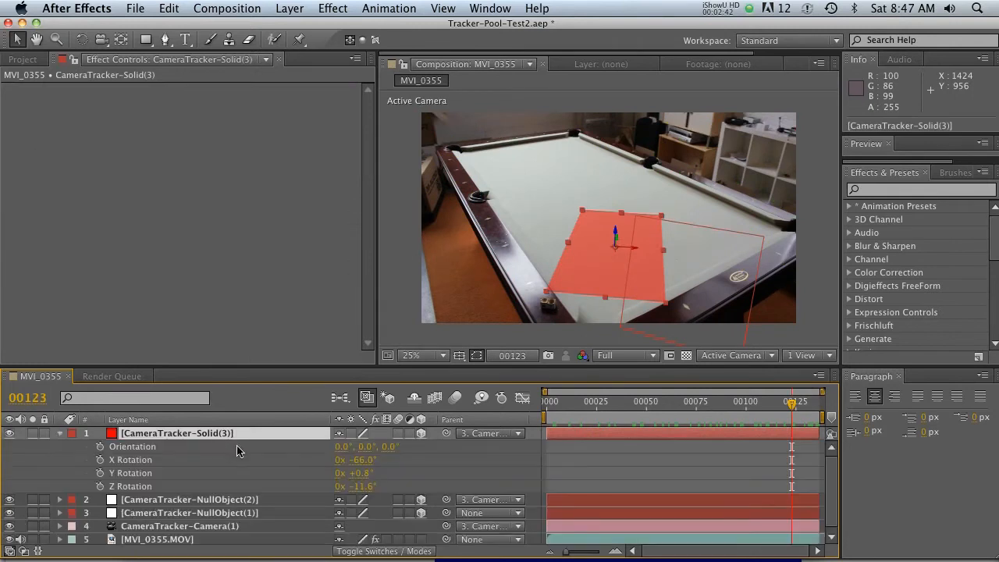
drag(362, 460, 330, 486)
key(super+z)
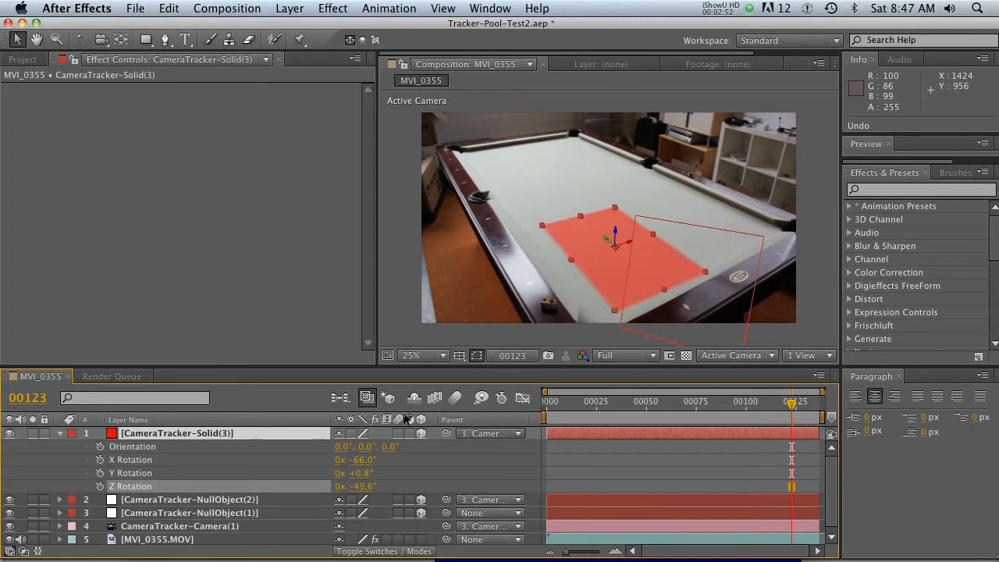
Stretch and reposition the red solid to cover the table's felt, and undo a trial change to its rotation.
drag(579, 220, 531, 175)
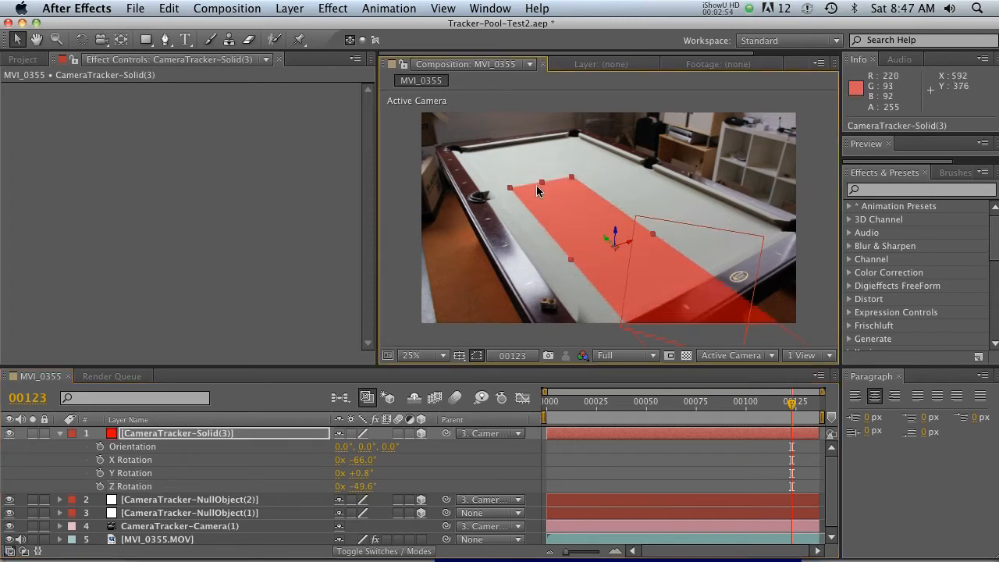
mouse_move(609, 243)
mouse_down()
mouse_move(572, 207)
mouse_move(595, 234)
mouse_up()
mouse_move(580, 201)
mouse_down()
mouse_move(651, 184)
mouse_move(597, 197)
mouse_move(585, 191)
mouse_up()
drag(536, 153, 522, 144)
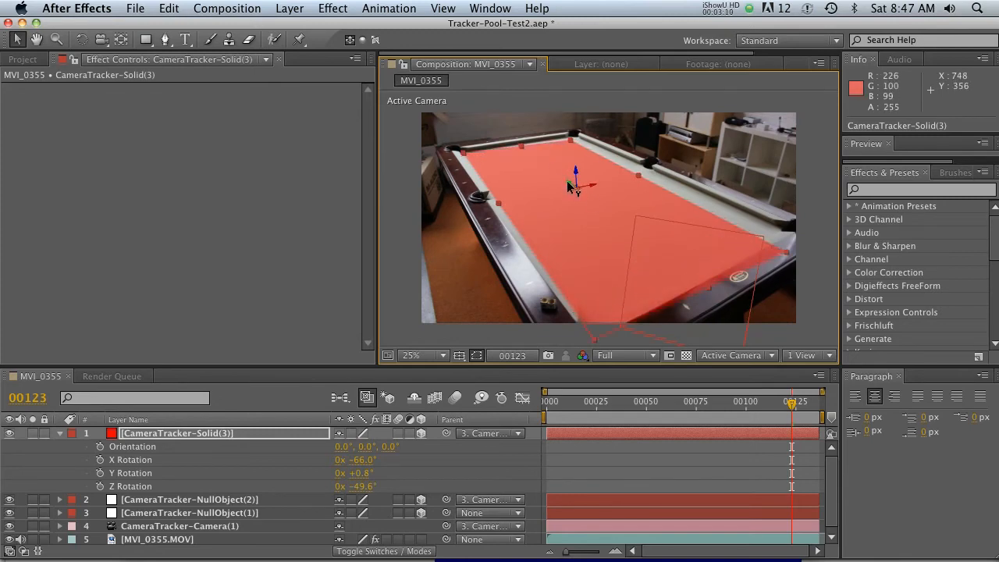
drag(569, 184, 567, 183)
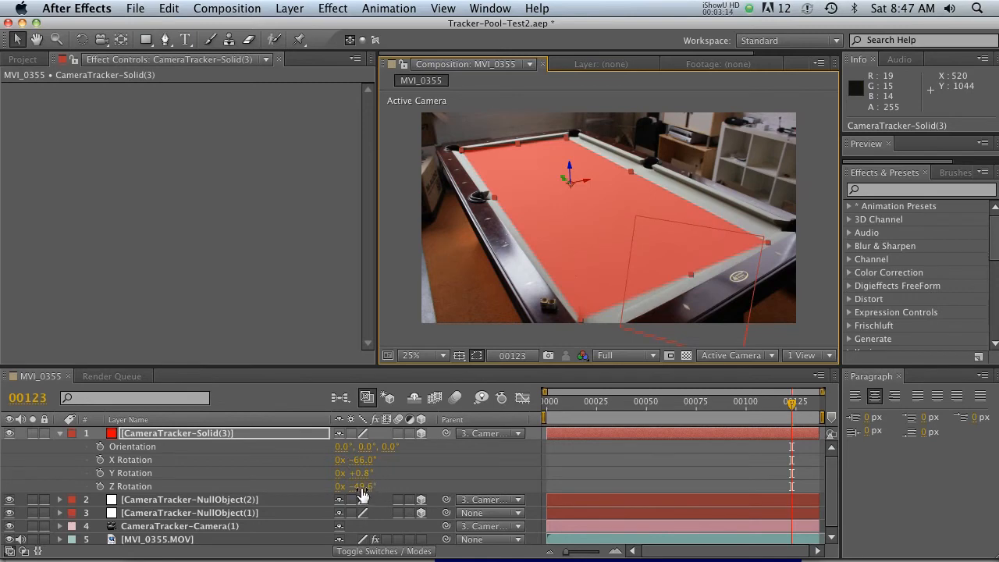
mouse_move(359, 473)
mouse_down()
mouse_move(359, 459)
mouse_move(344, 460)
mouse_move(357, 460)
mouse_up()
key(super+z)
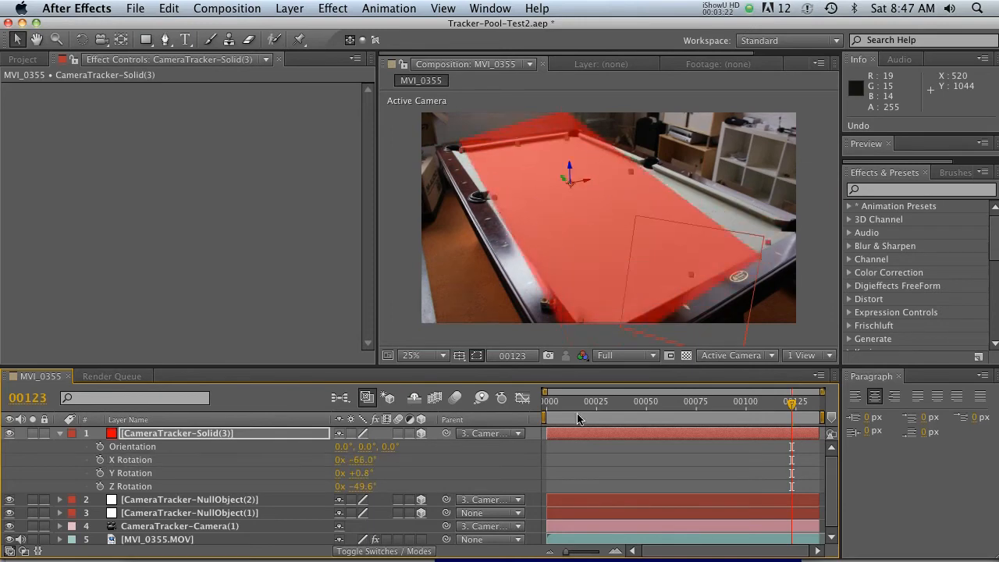
Check the solid near the clip's end, return to frame 3 and create a CameraTracker null object from a track point on the felt.
drag(778, 411, 817, 421)
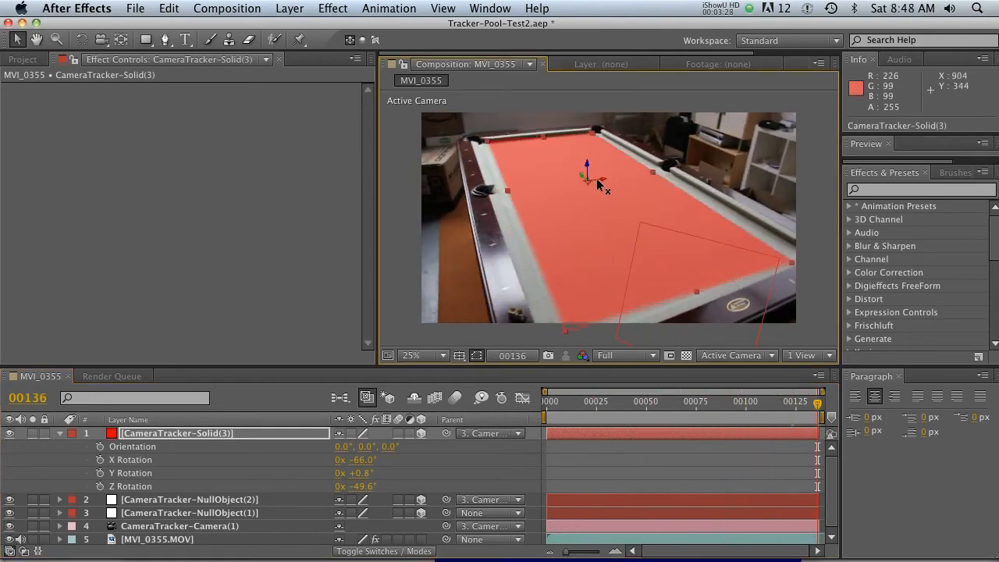
click(157, 489)
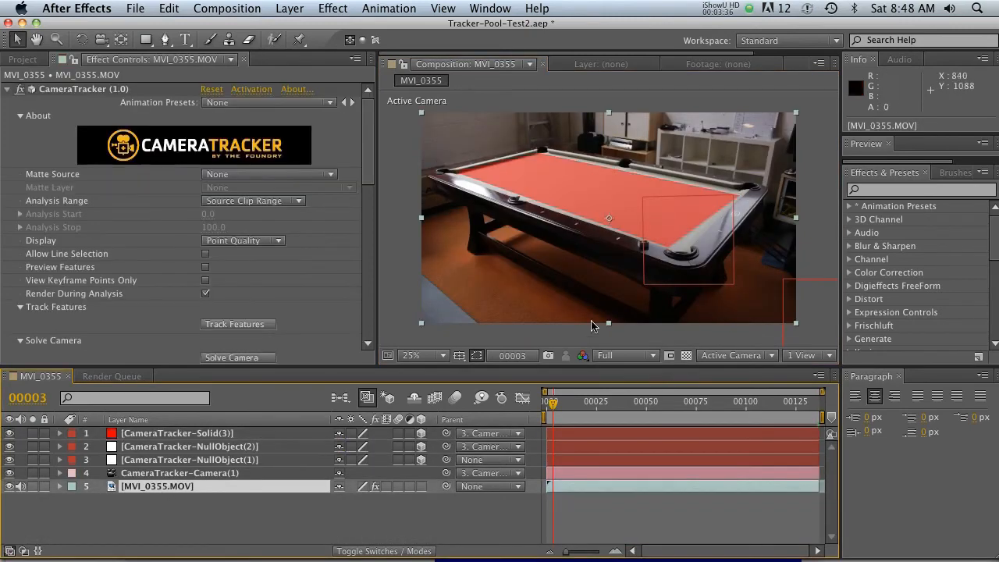
click(78, 89)
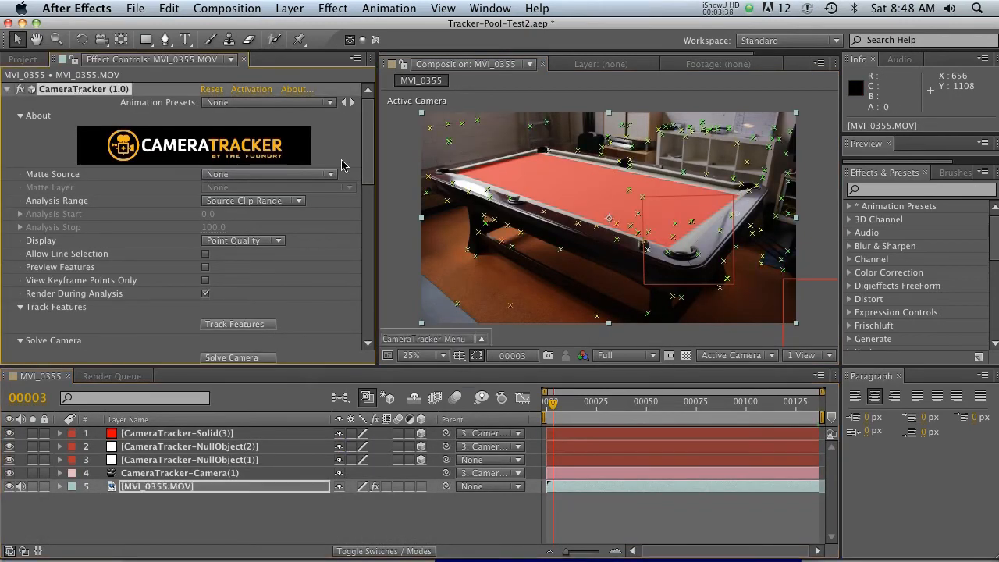
click(629, 191)
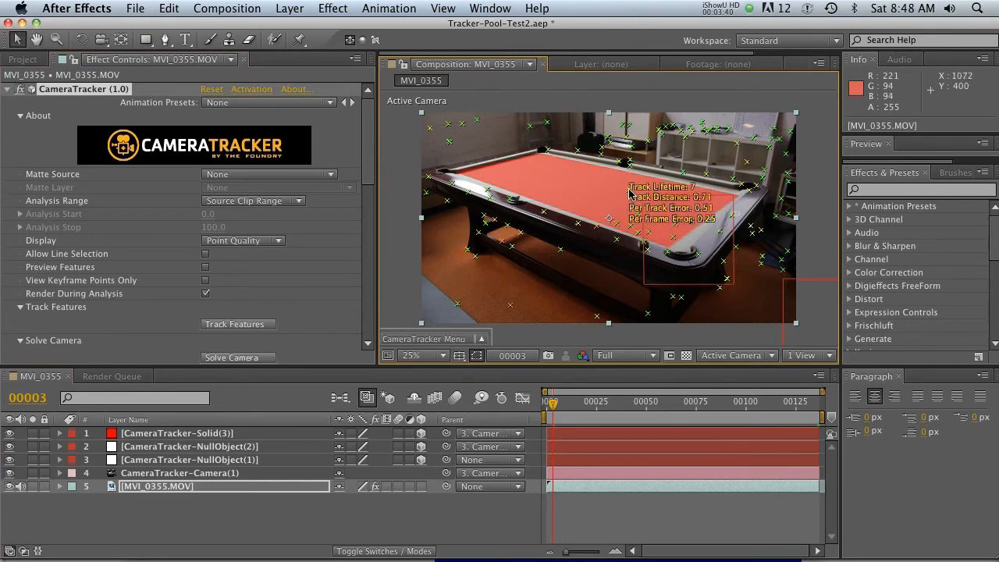
right_click(629, 192)
mouse_move(678, 235)
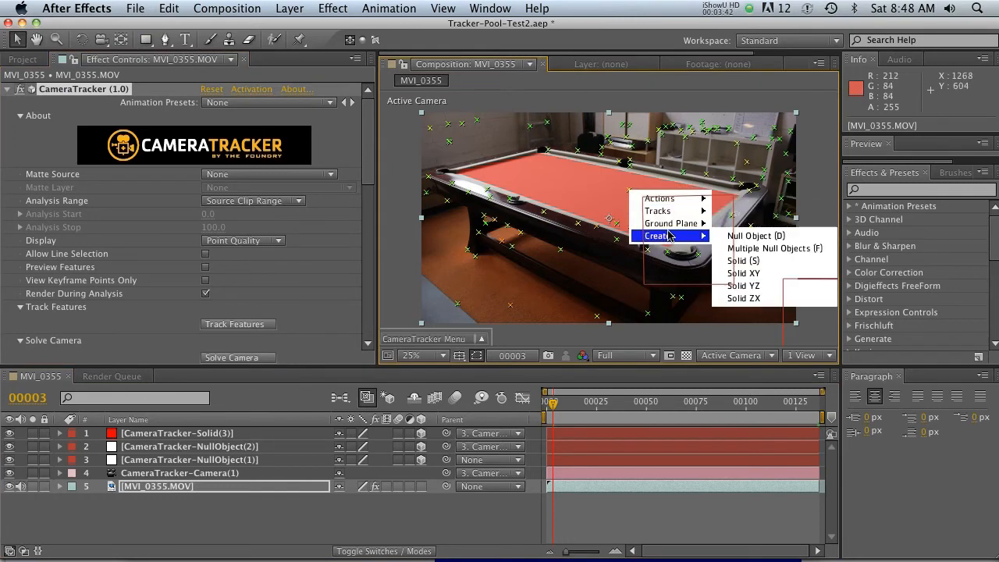
click(777, 235)
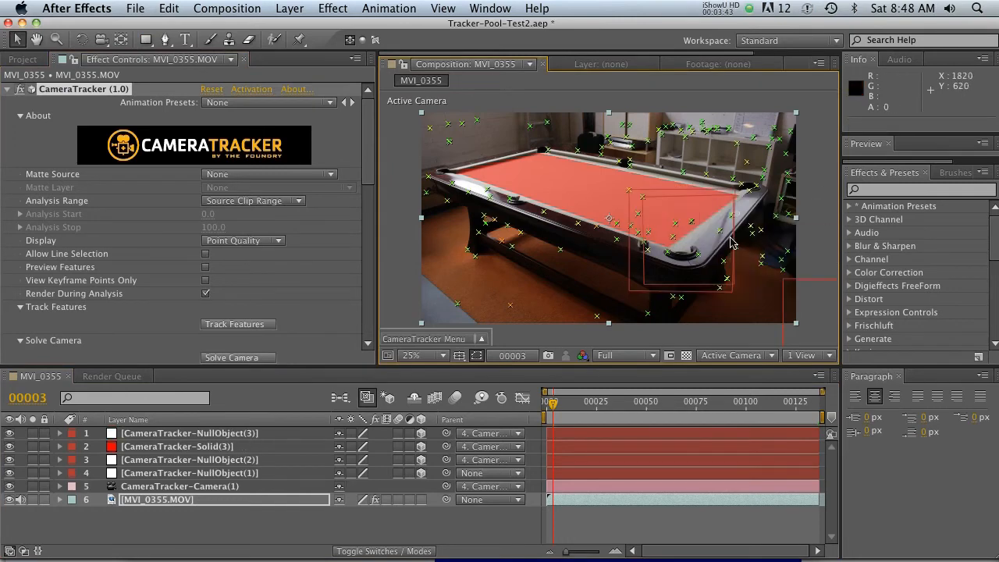
Create another null object from the track point beside the nearest corner pocket and return to frame 0.
right_click(691, 223)
mouse_move(726, 267)
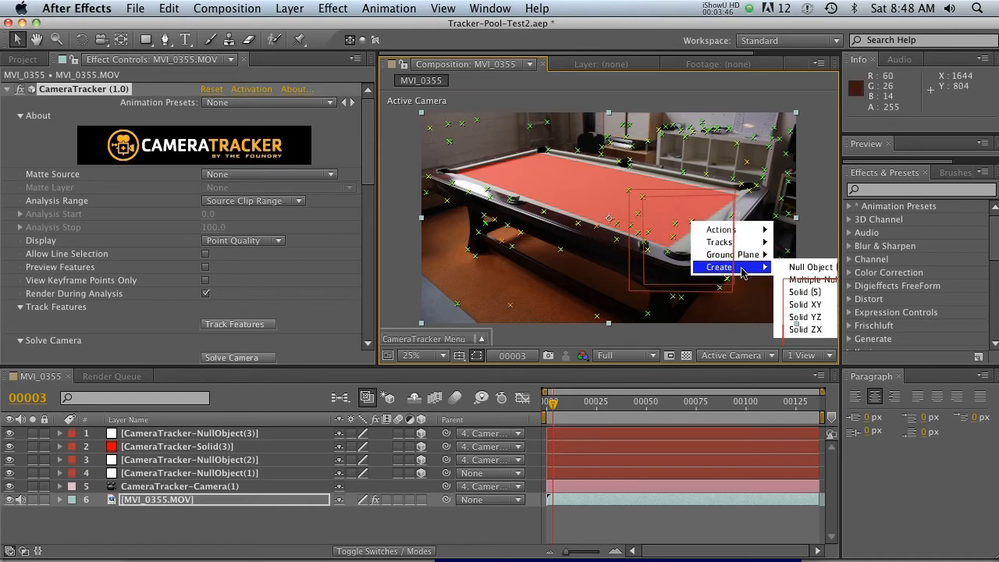
click(810, 266)
drag(563, 404, 547, 417)
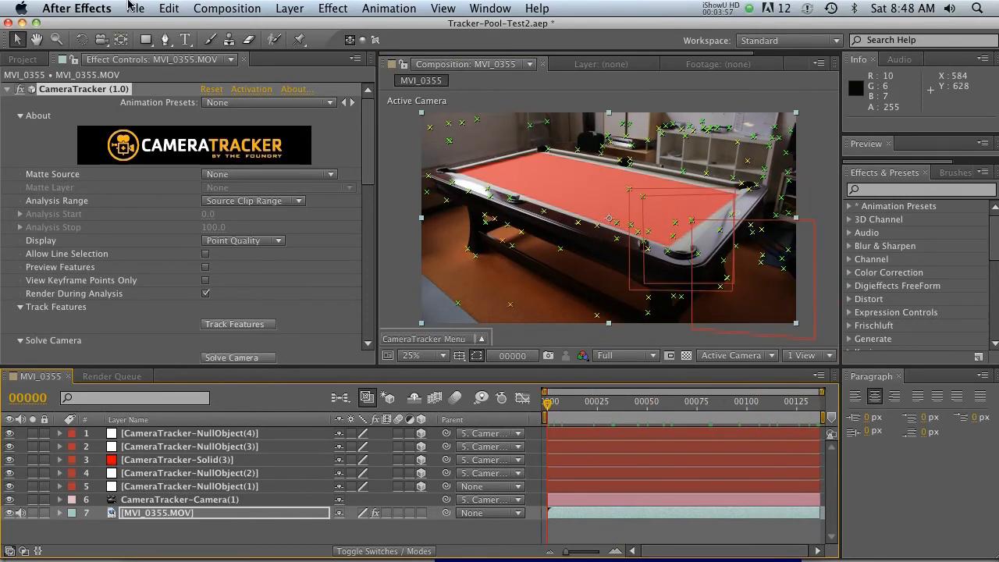
Examine the project's export options, including CINEMA 4D Exporter.
click(133, 8)
mouse_move(196, 295)
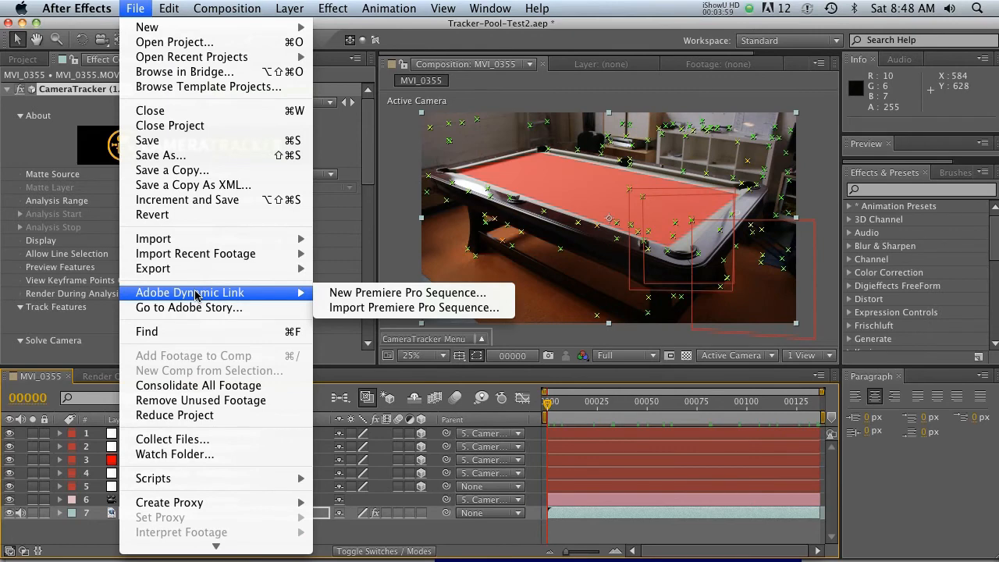
mouse_move(195, 267)
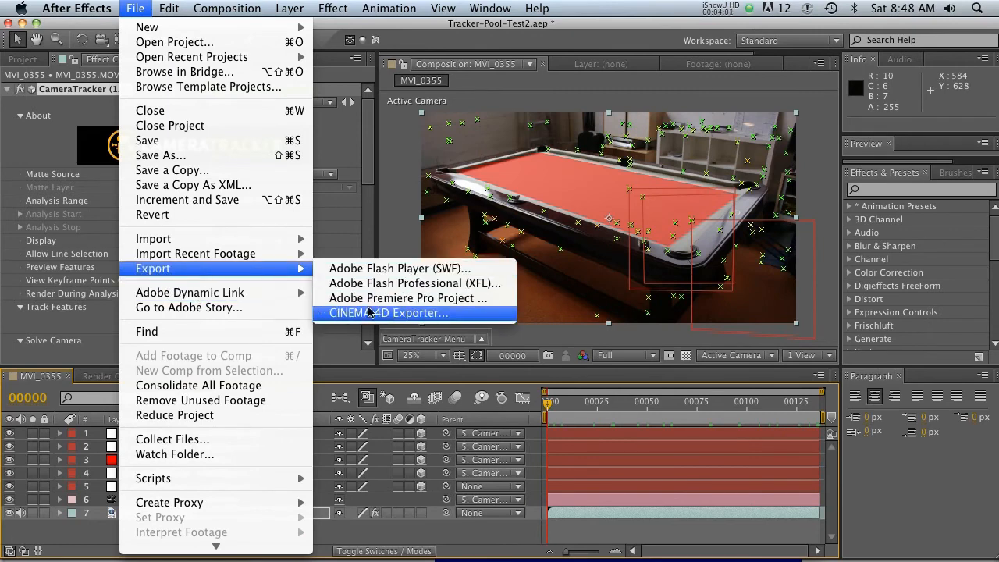
click(391, 314)
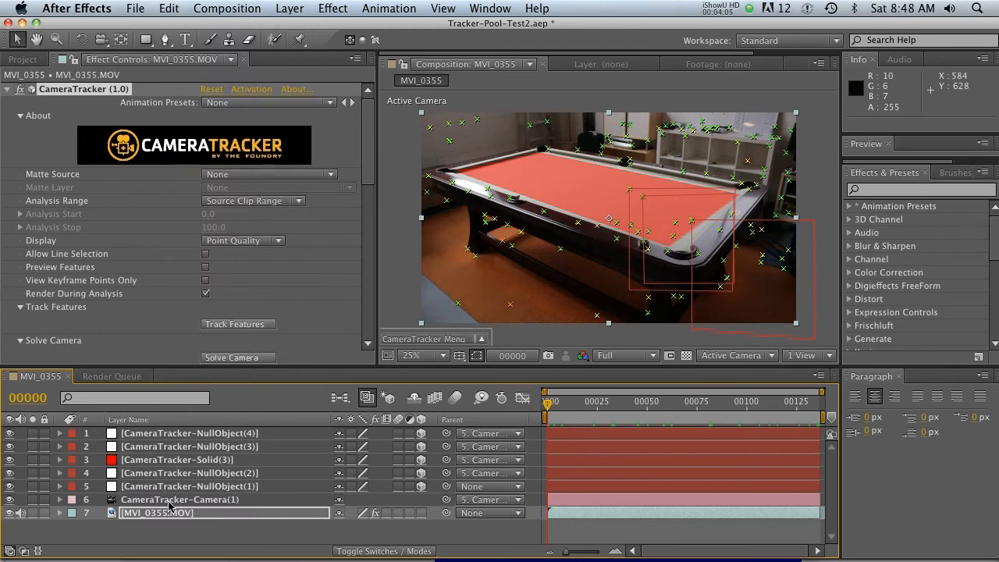
Select the footage, camera, null object and solid layers in turn, and scrub the full timeline to review the tracked scene.
click(154, 513)
click(149, 501)
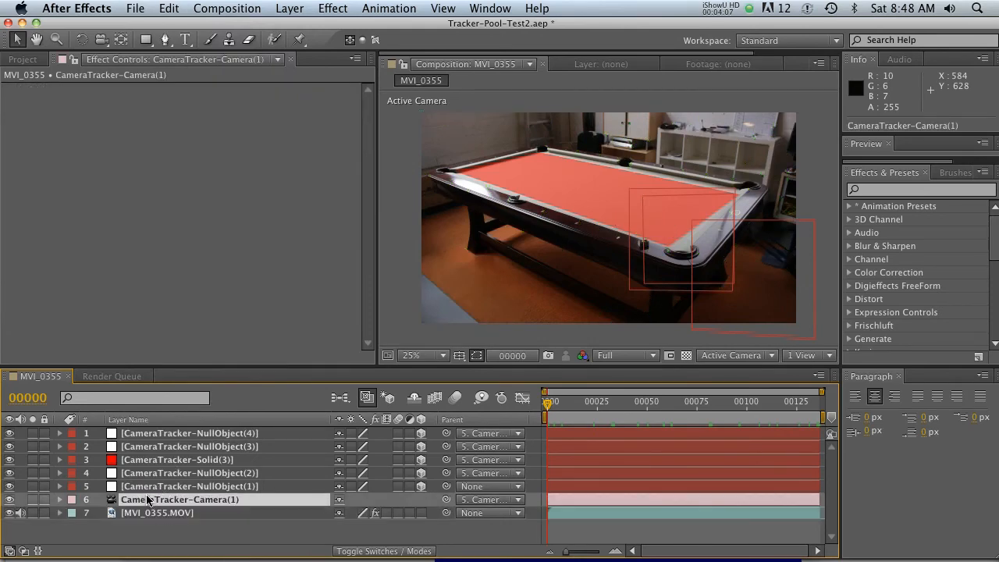
click(153, 476)
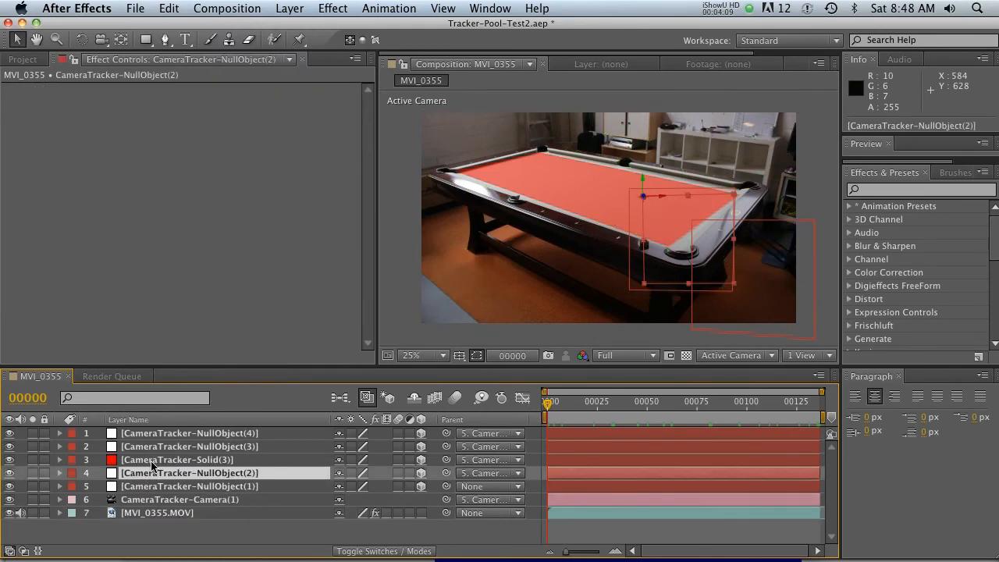
click(152, 462)
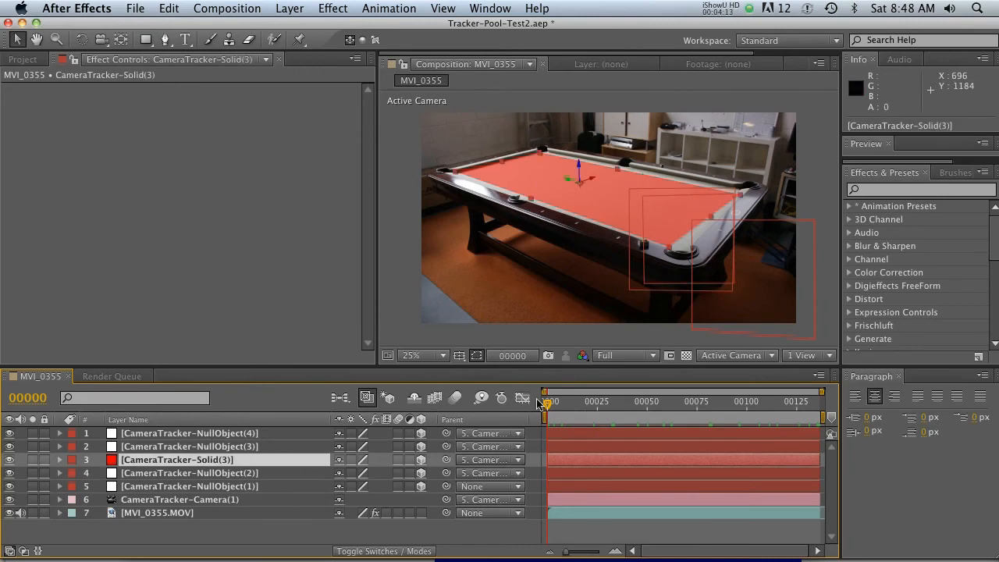
drag(550, 404, 831, 423)
drag(653, 401, 531, 415)
Export the tracked scene with CINEMA 4D Exporter to the To-C4D folder as Tracking-Test2.c4d.
click(135, 8)
mouse_move(209, 478)
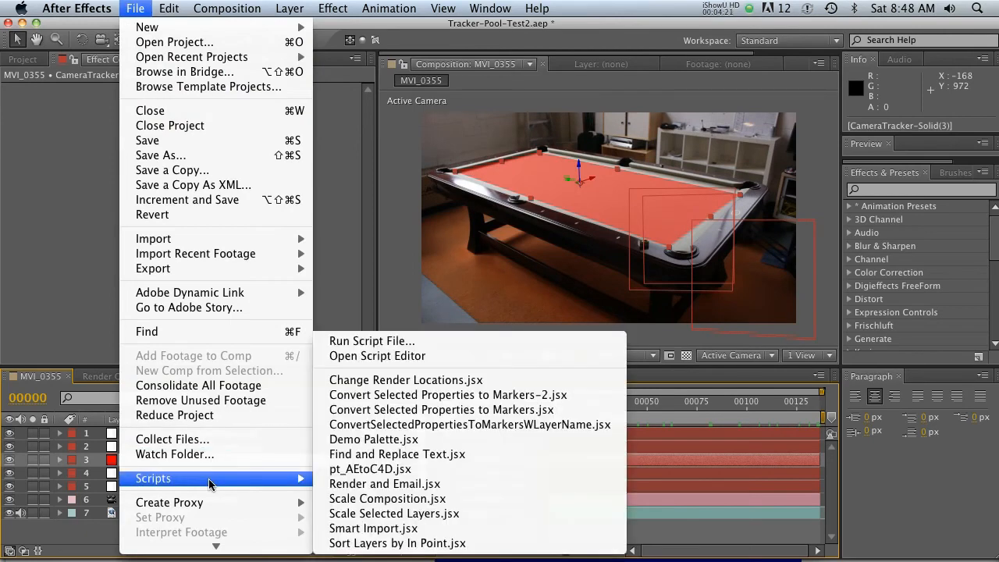
mouse_move(234, 270)
click(375, 313)
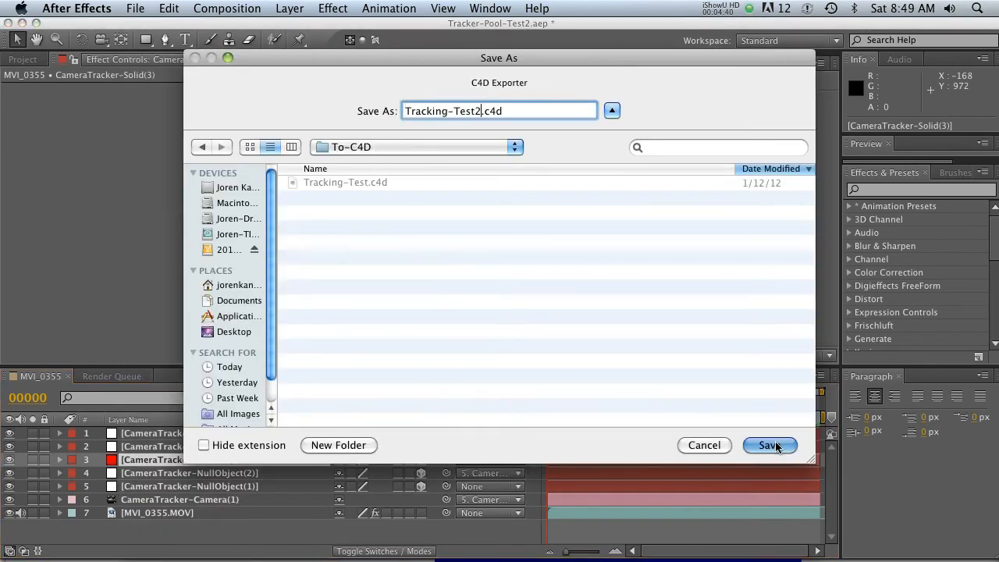
click(769, 445)
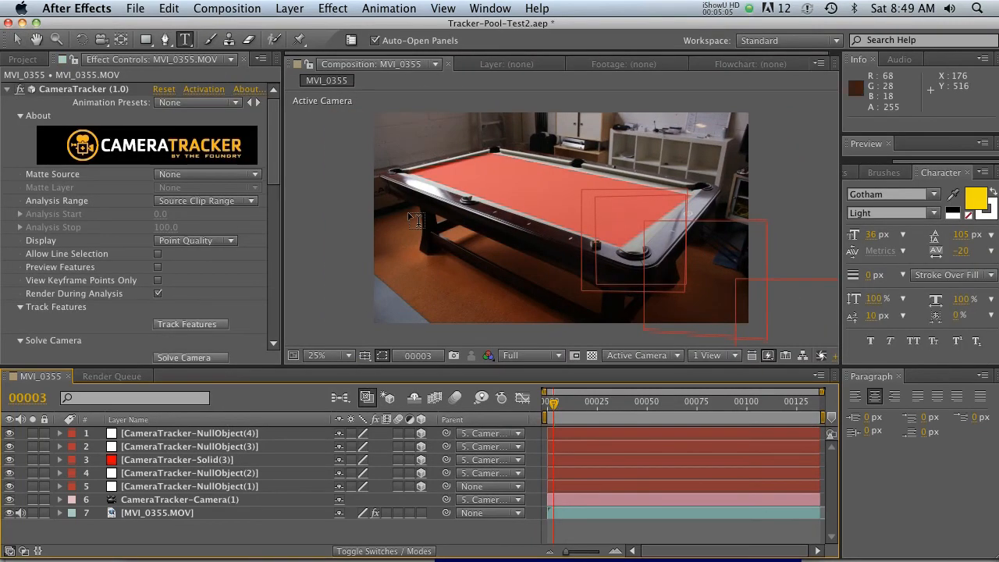
Add a 3D text layer reading "THE PIXEL LAB" in yellow Gotham Bold, 83 px, and parent it to CameraTracker-NullObject(4).
click(501, 191)
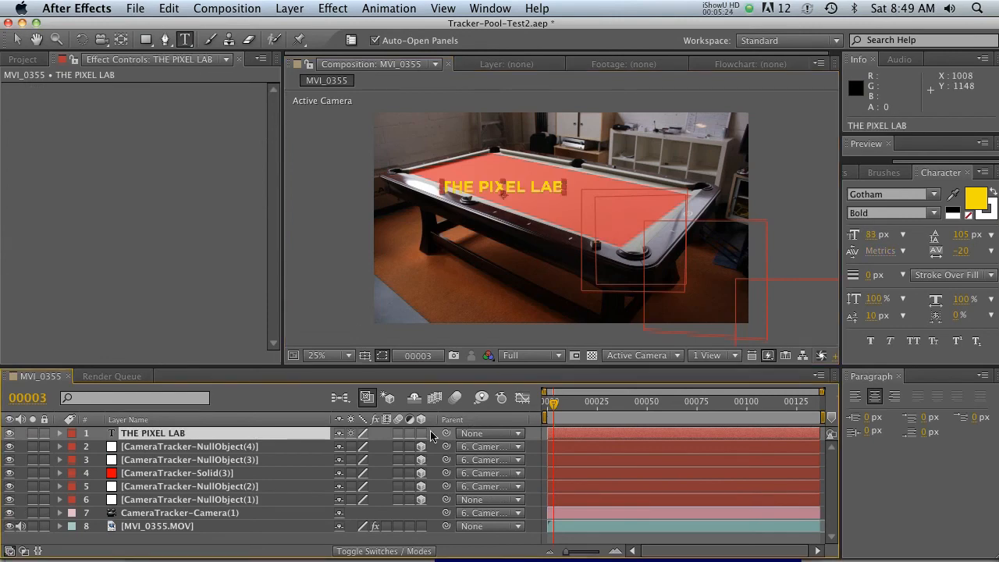
click(420, 433)
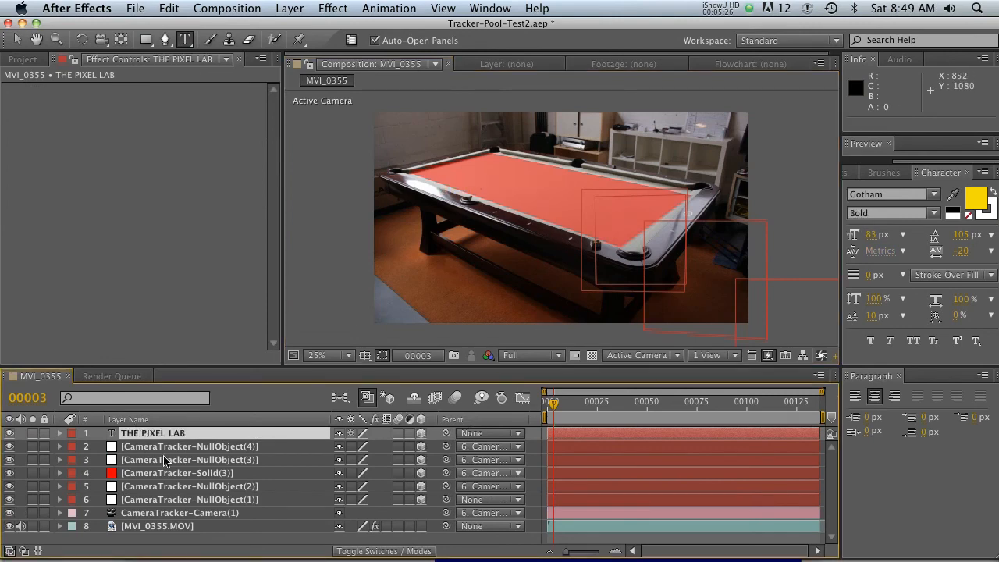
click(185, 445)
click(172, 434)
drag(447, 435, 149, 445)
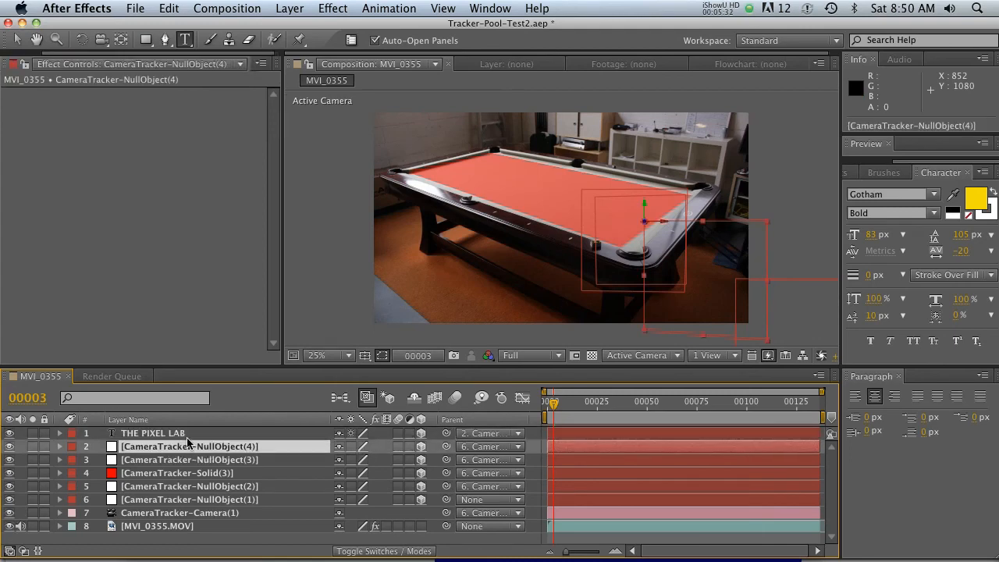
Set the THE PIXEL LAB text layer's position to 0, 0, 0 relative to its parent null.
click(189, 434)
key(p)
click(358, 447)
text(0)
key(Tab)
text(0)
key(Return)
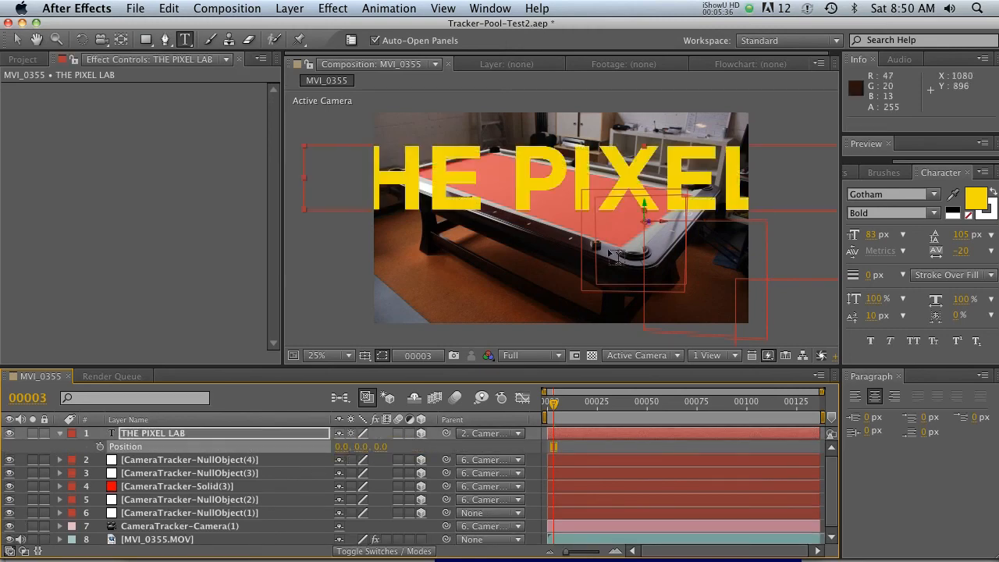
Scale the text layer to 25% and scrub the timeline to check its tracking, returning to frame 0.
key(s)
drag(365, 446, 305, 447)
drag(551, 400, 666, 412)
mouse_move(556, 402)
mouse_down()
mouse_move(793, 418)
mouse_move(551, 406)
mouse_up()
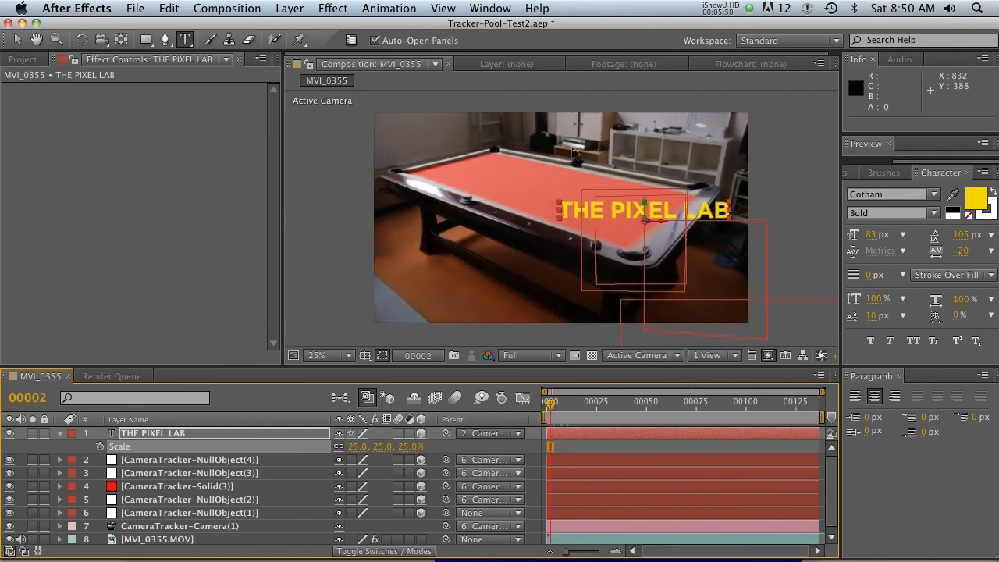
click(556, 404)
drag(555, 404, 536, 415)
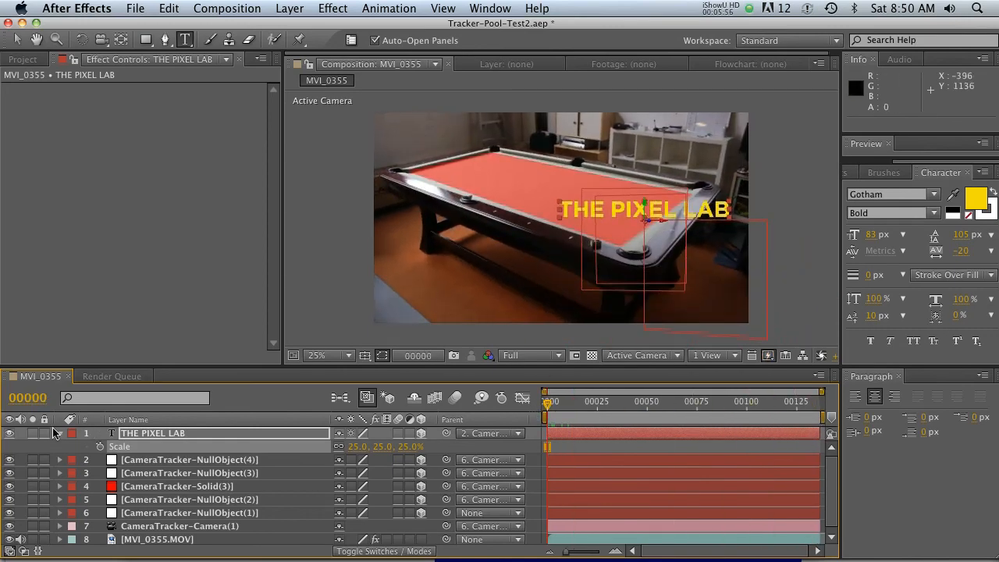
Collapse the text layer's properties, review the text's tracking across most of the clip and return to the first frame.
click(59, 433)
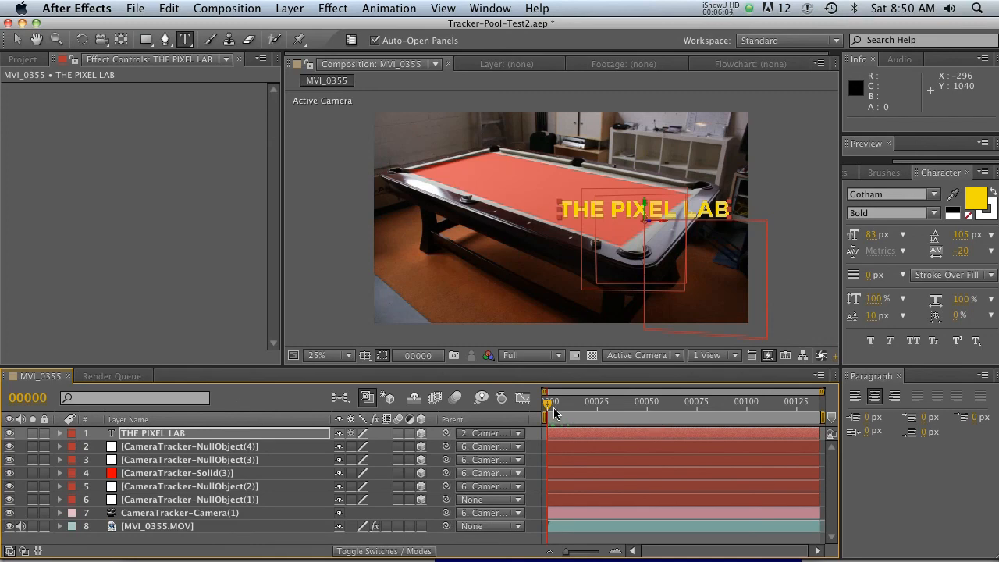
drag(552, 411, 756, 427)
key(Home)
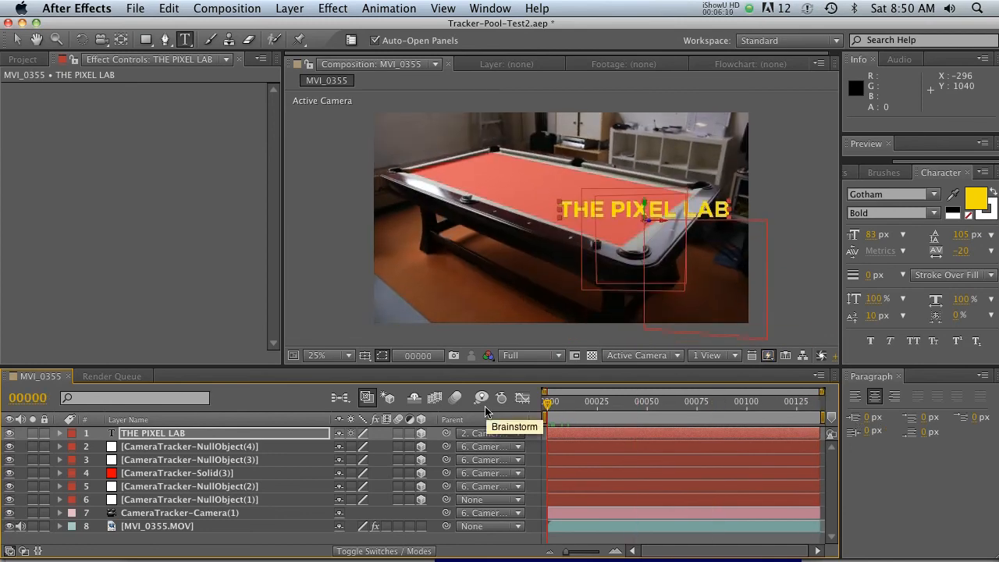